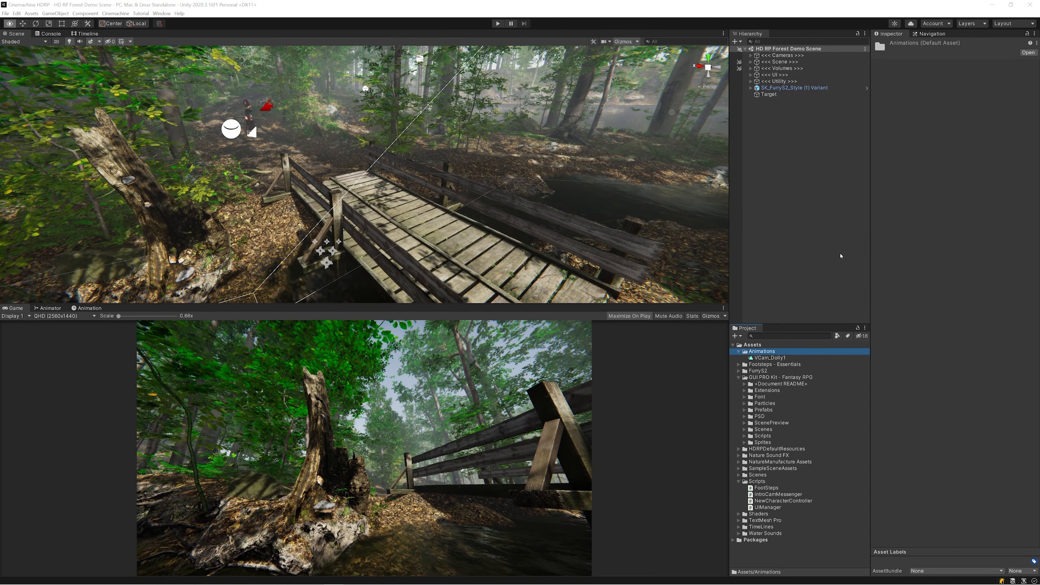
# Expand the Cameras group and frame DollyTrack1 in the scene to examine its path and waypoints.
pyautogui.click(752, 56)
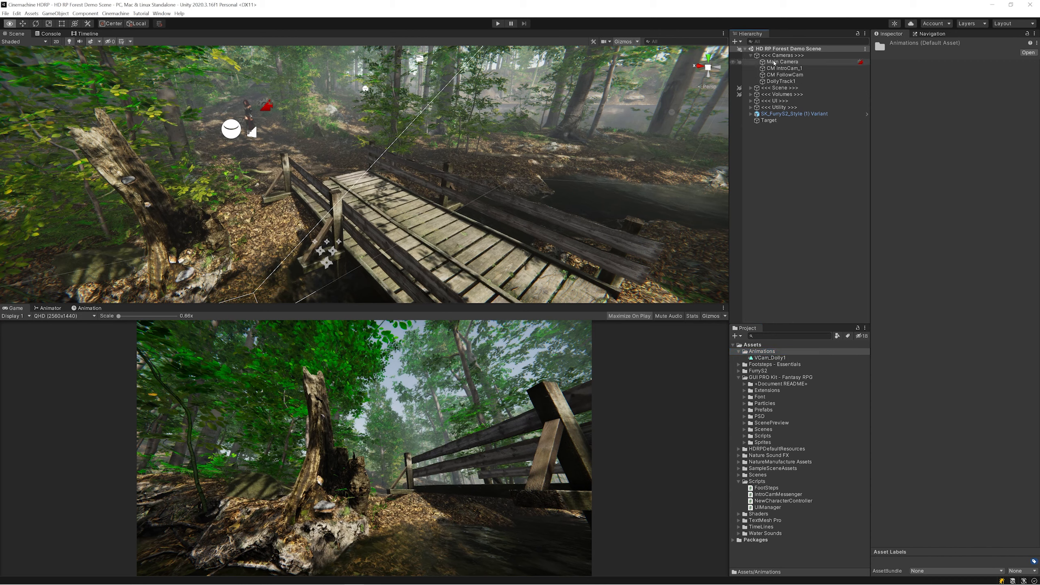
pyautogui.click(780, 82)
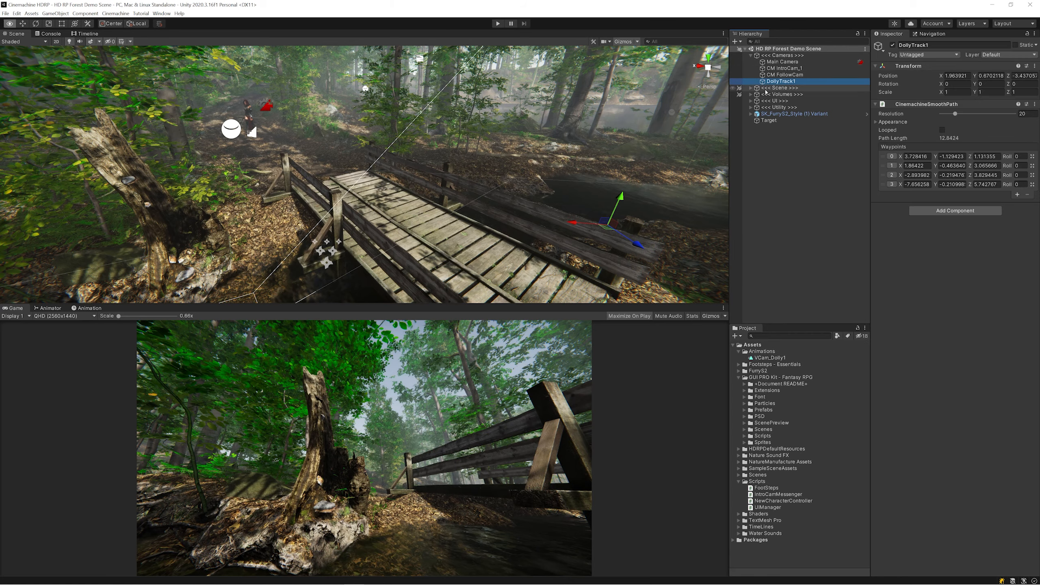
pyautogui.doubleClick(775, 85)
pyautogui.scroll(5, 526, 201)
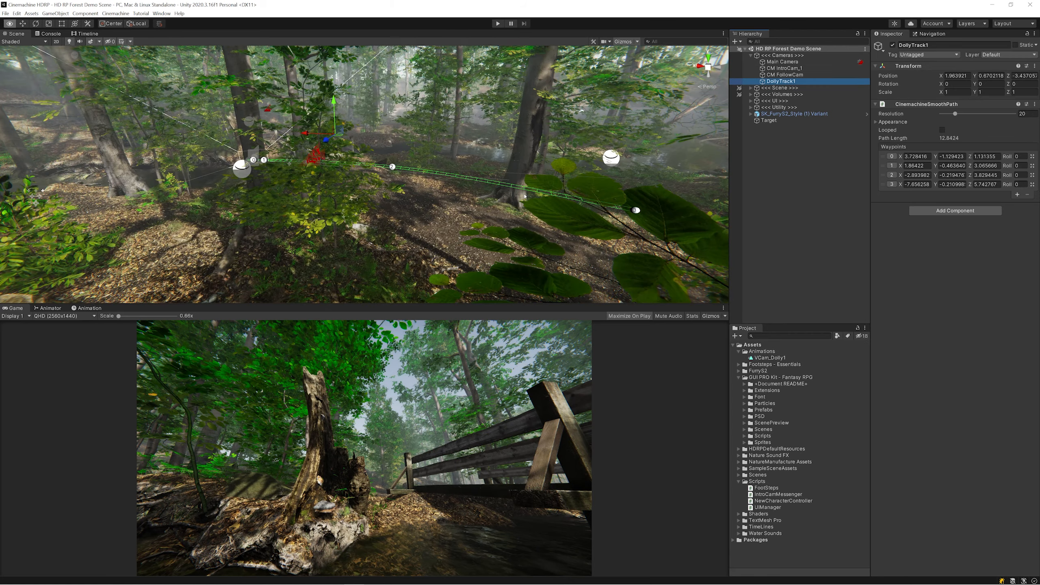
pyautogui.moveTo(526, 201); pyautogui.dragTo(529, 250, button='middle')
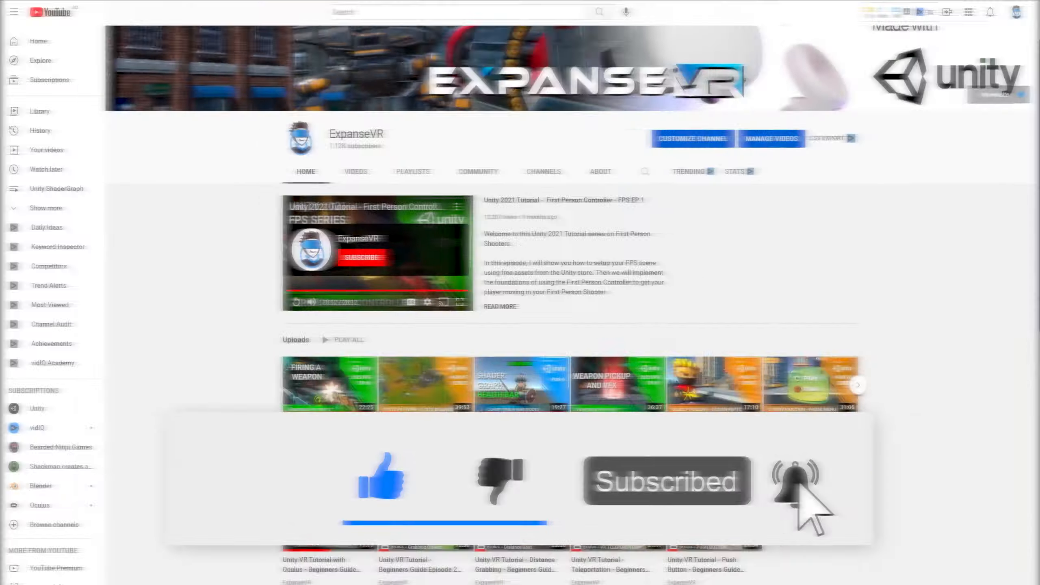
pyautogui.scroll(-8, 1031, 378)
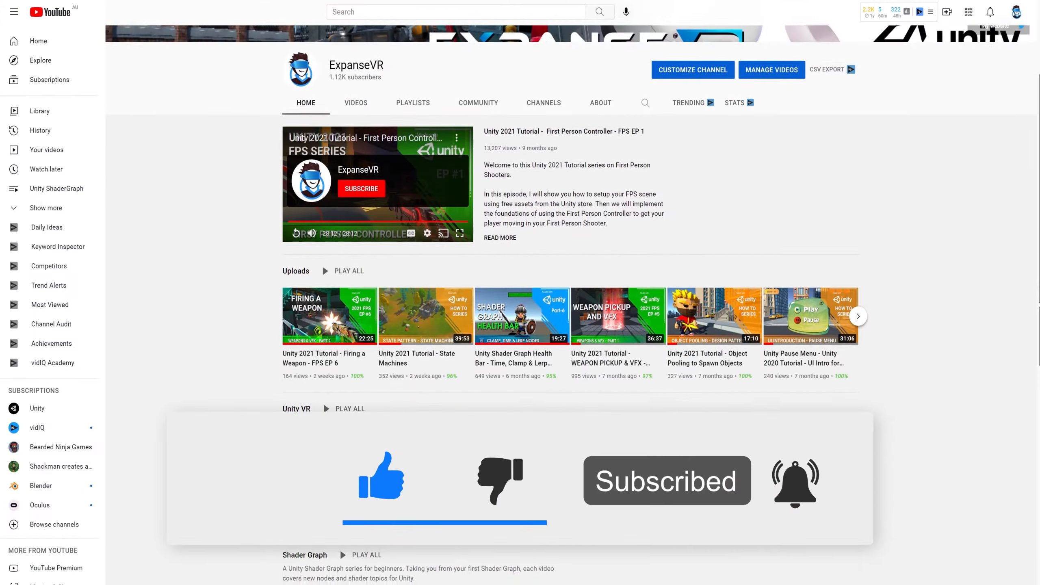
pyautogui.scroll(-6, 1032, 378)
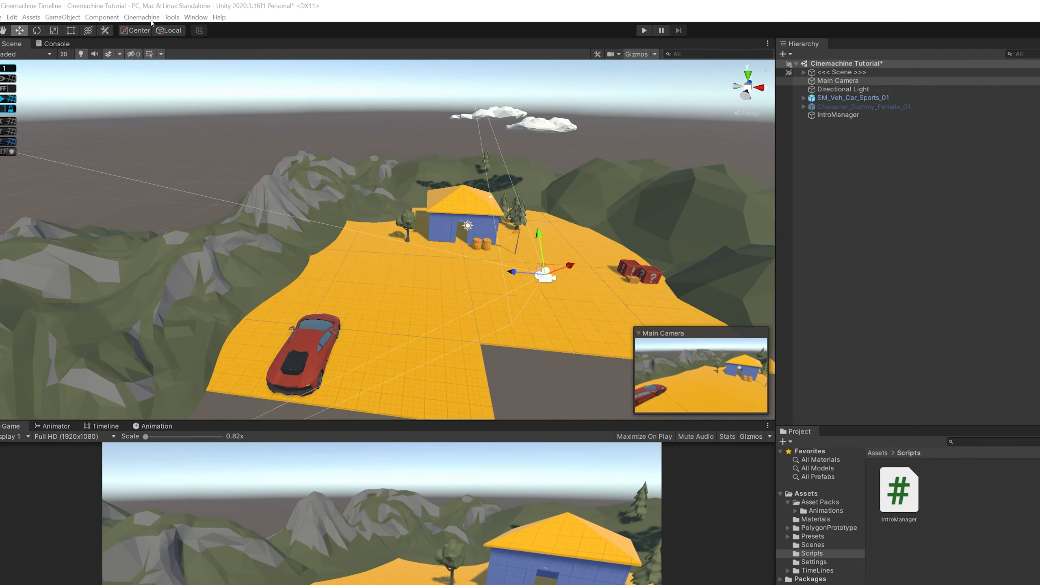
# Create a Cinemachine virtual camera and move it closer to the car, to about X -4.16, Y 10.56, Z -19.61.
pyautogui.click(121, 15)
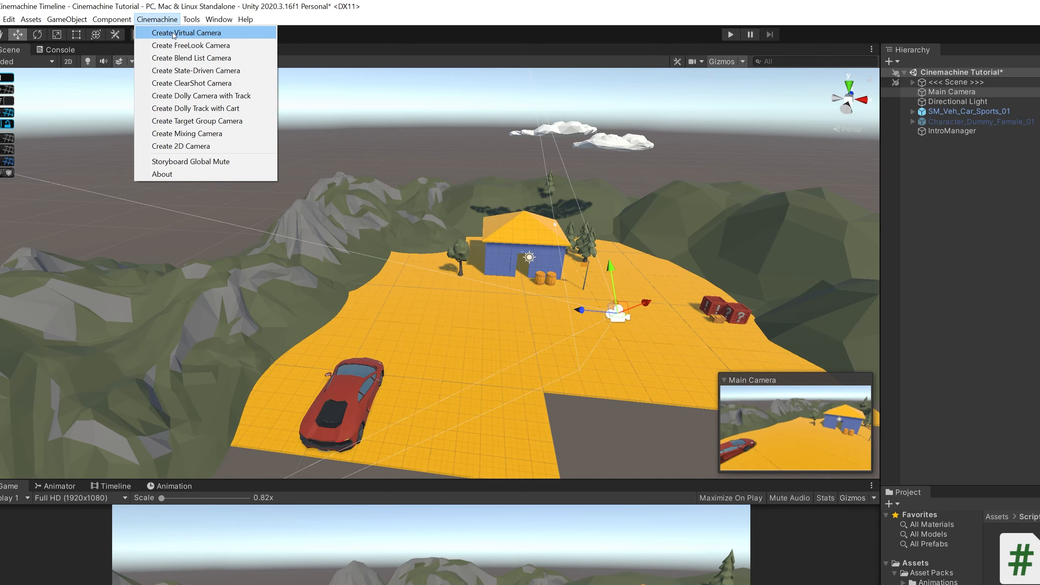
pyautogui.click(174, 35)
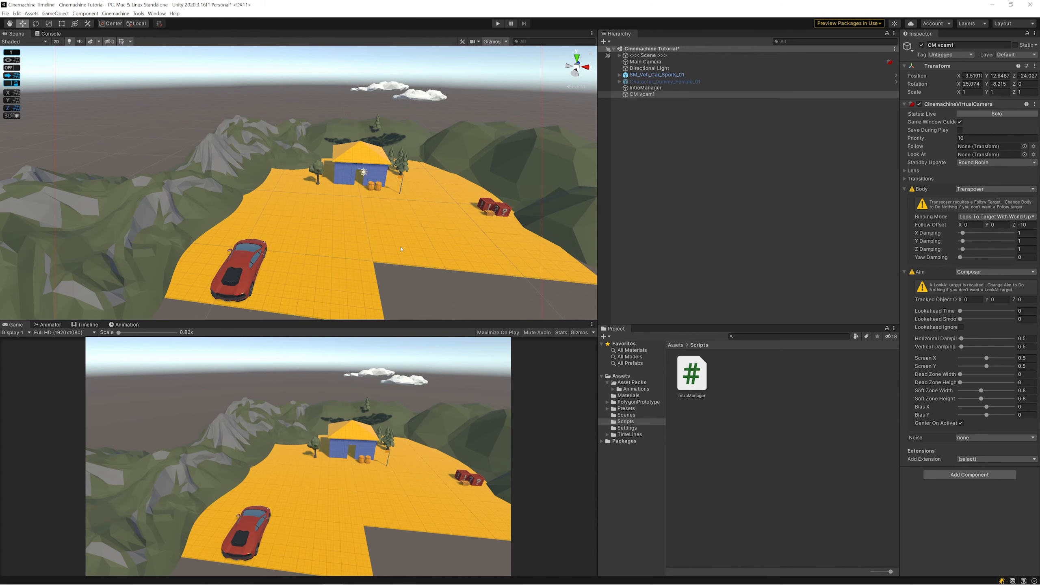
pyautogui.scroll(-5, 401, 248)
pyautogui.moveTo(402, 249); pyautogui.dragTo(352, 249, button='middle')
pyautogui.moveTo(352, 250); pyautogui.dragTo(324, 235, button='right')
pyautogui.moveTo(324, 236); pyautogui.dragTo(278, 231, button='middle')
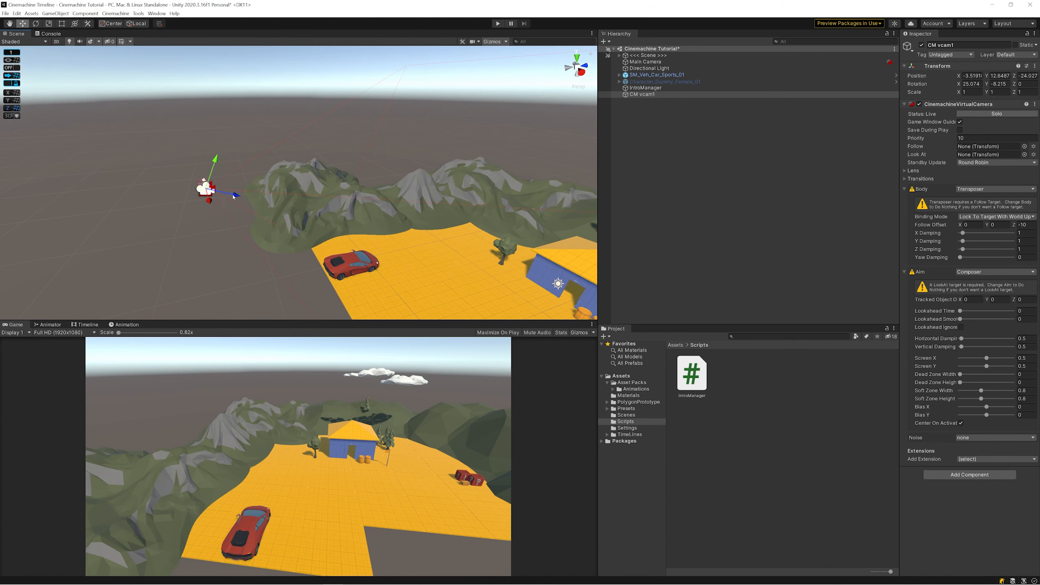
pyautogui.moveTo(233, 197); pyautogui.dragTo(360, 203)
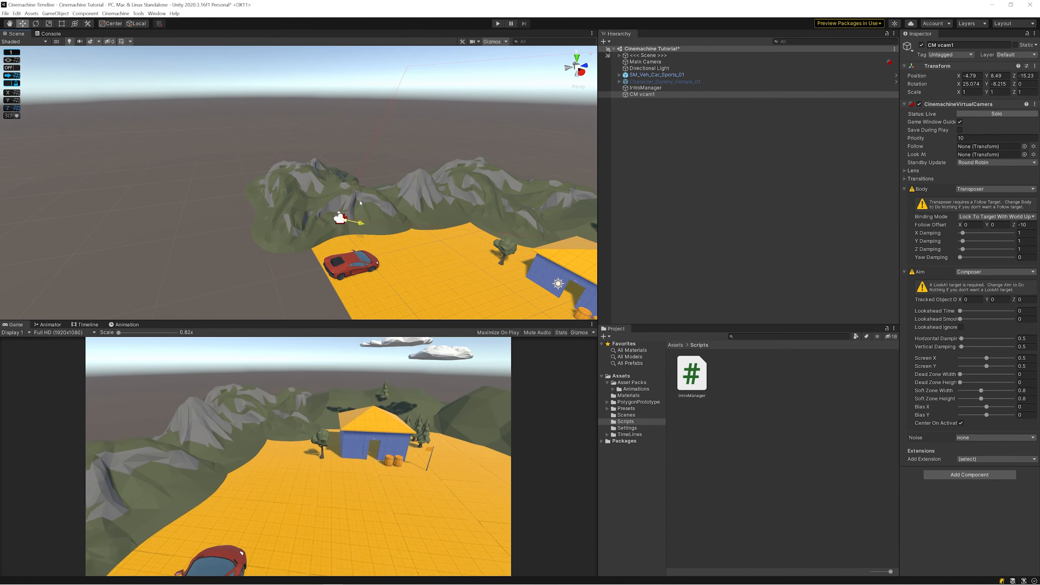
# Check the Main Camera's transform and move CM vcam1 further toward the car, to about X -2.22, Y 9.57, Z -17.19.
pyautogui.click(651, 62)
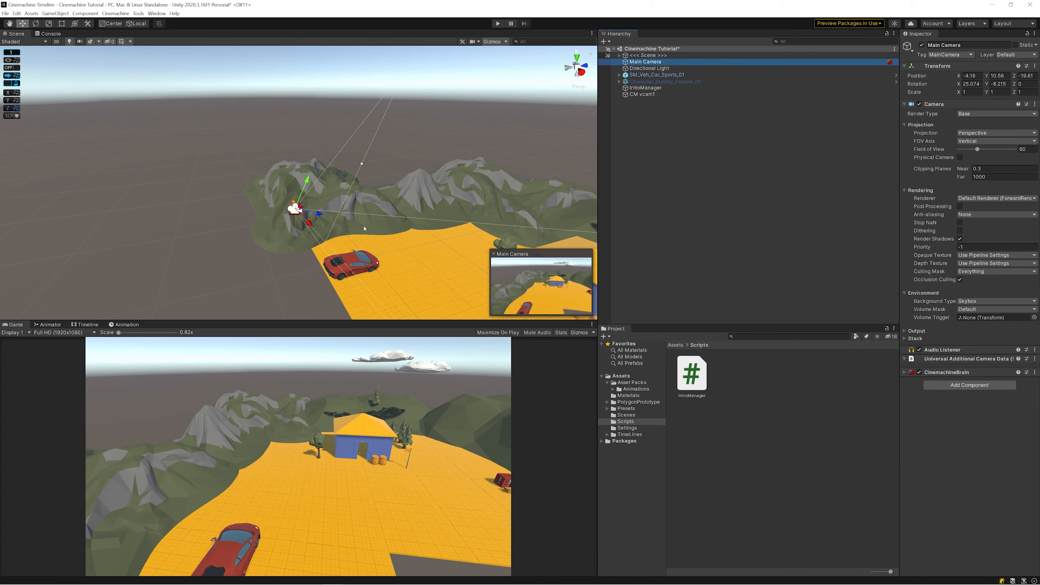
pyautogui.click(664, 94)
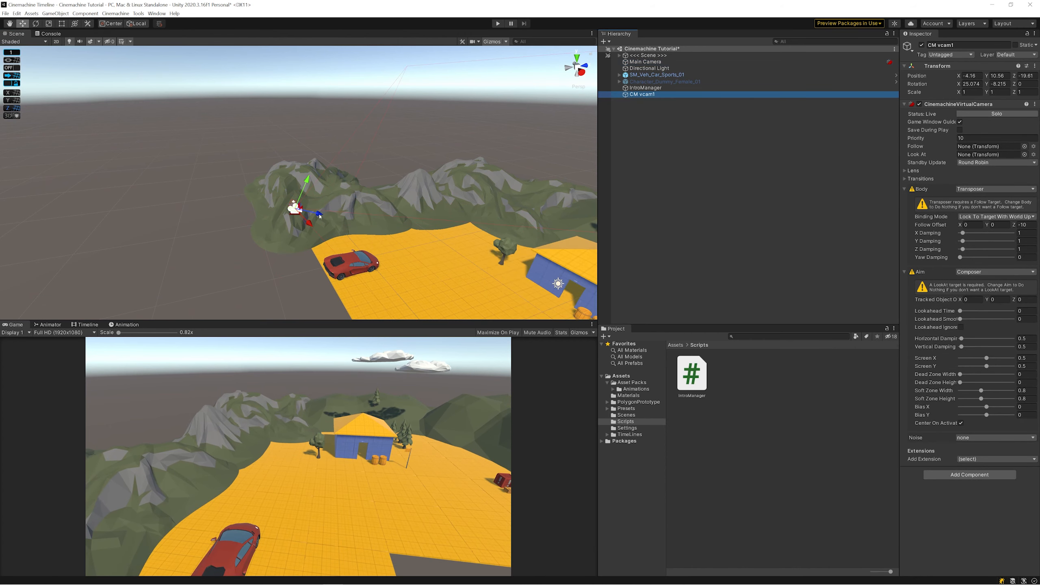
pyautogui.moveTo(320, 217); pyautogui.dragTo(384, 253)
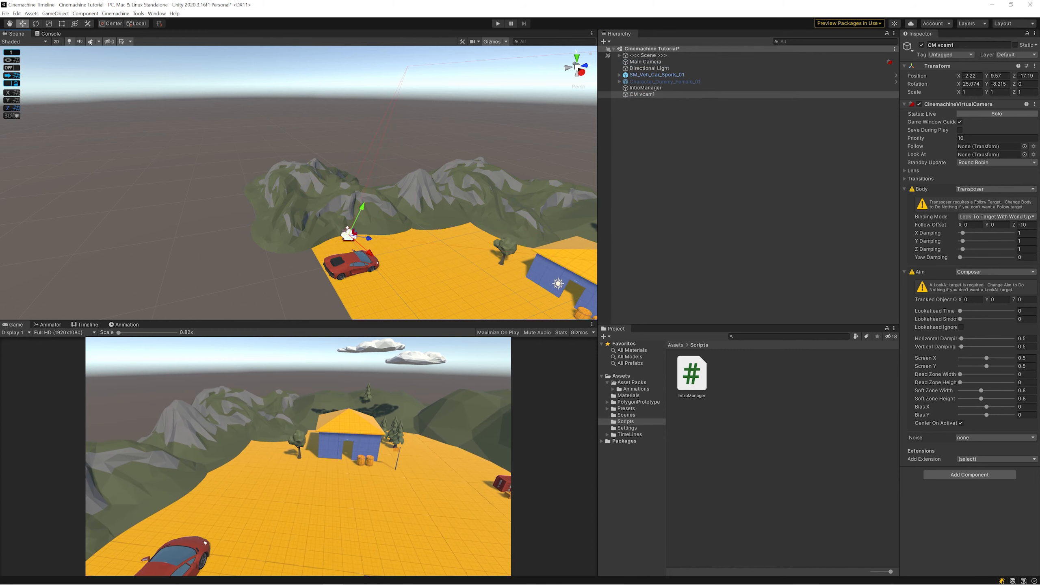
# Create a second Cinemachine virtual camera and move it near the house facing the car, to about X 2.85, Y 5.87, Z -7.15.
pyautogui.click(123, 15)
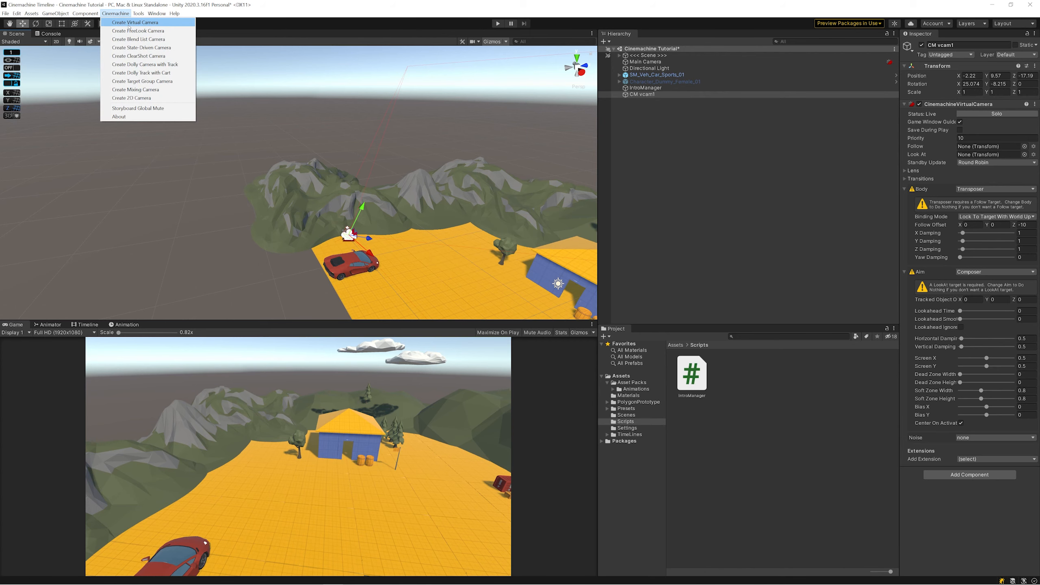
pyautogui.click(128, 23)
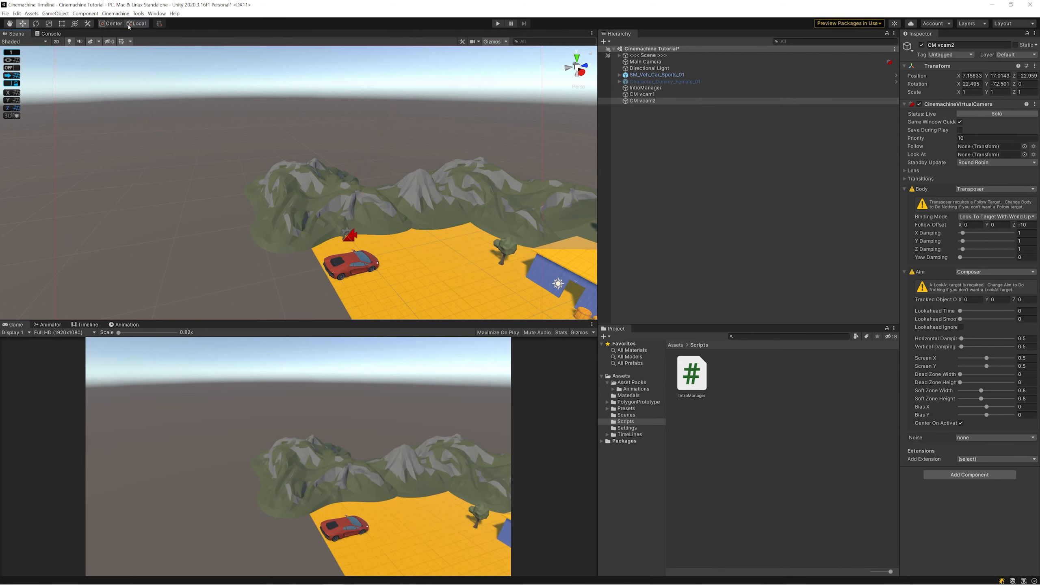
pyautogui.press('f')
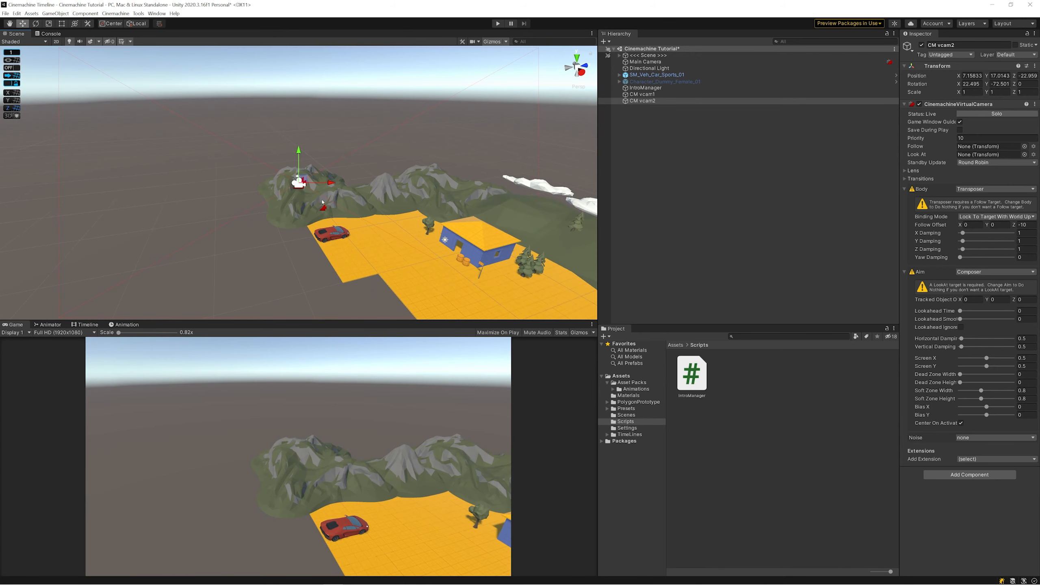
pyautogui.moveTo(331, 186); pyautogui.dragTo(438, 231)
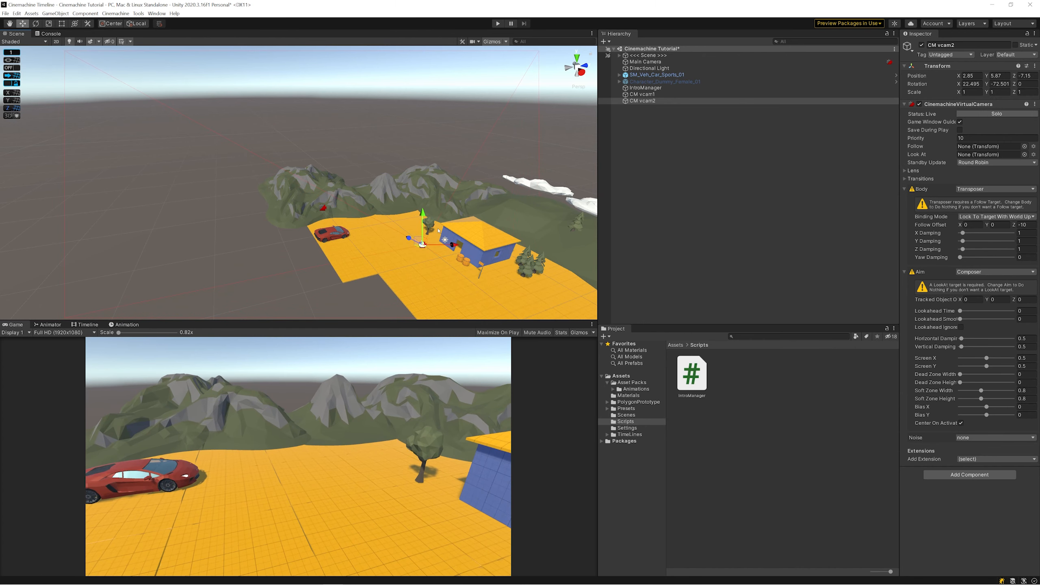
# Compare the transforms of CM vcam2 and the Main Camera, and expand the Main Camera's CinemachineBrain component to examine its settings.
pyautogui.click(651, 101)
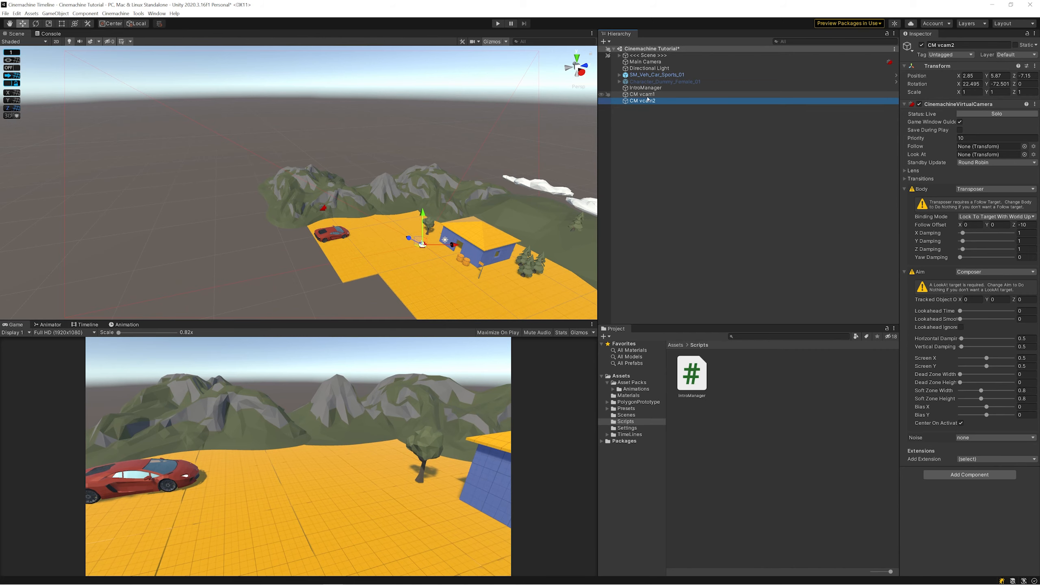
pyautogui.click(645, 62)
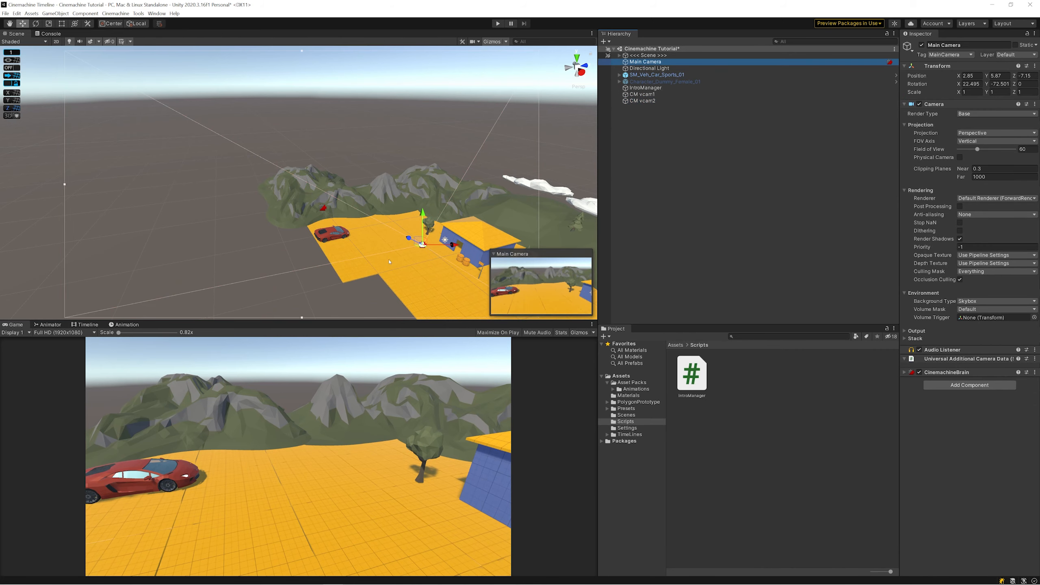
pyautogui.click(630, 101)
pyautogui.click(640, 69)
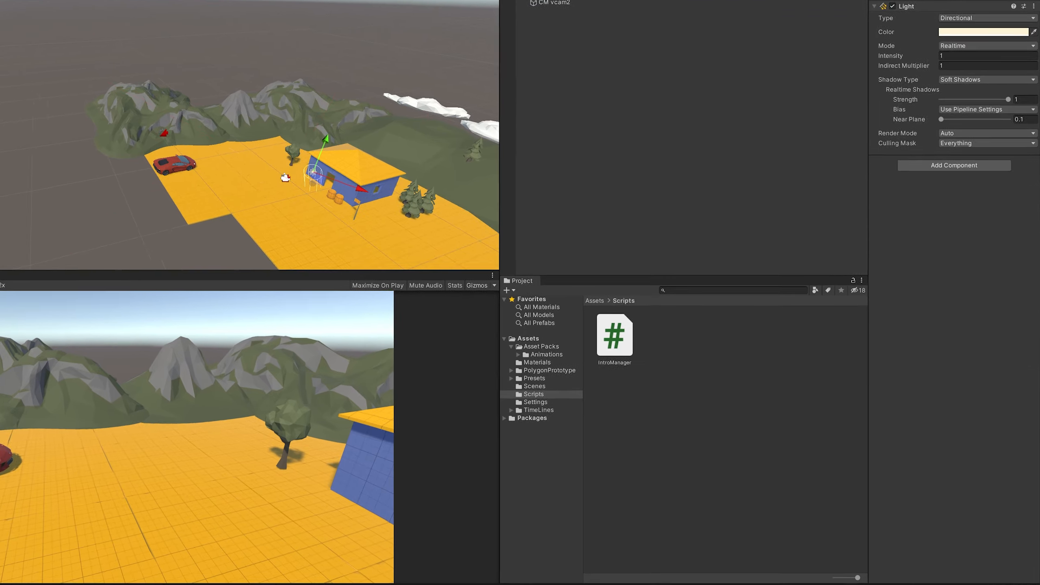
pyautogui.click(556, 1)
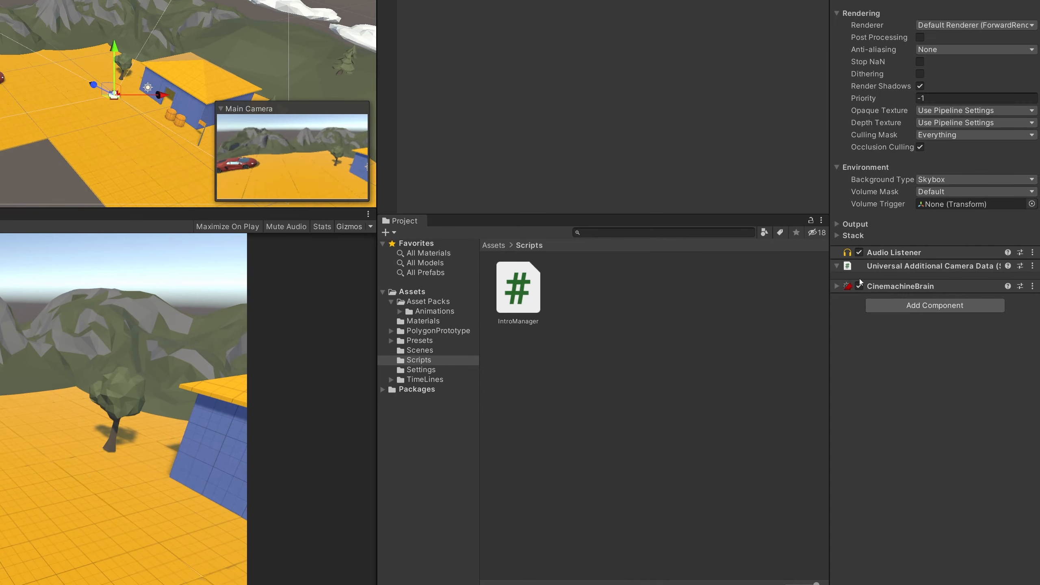
pyautogui.click(837, 286)
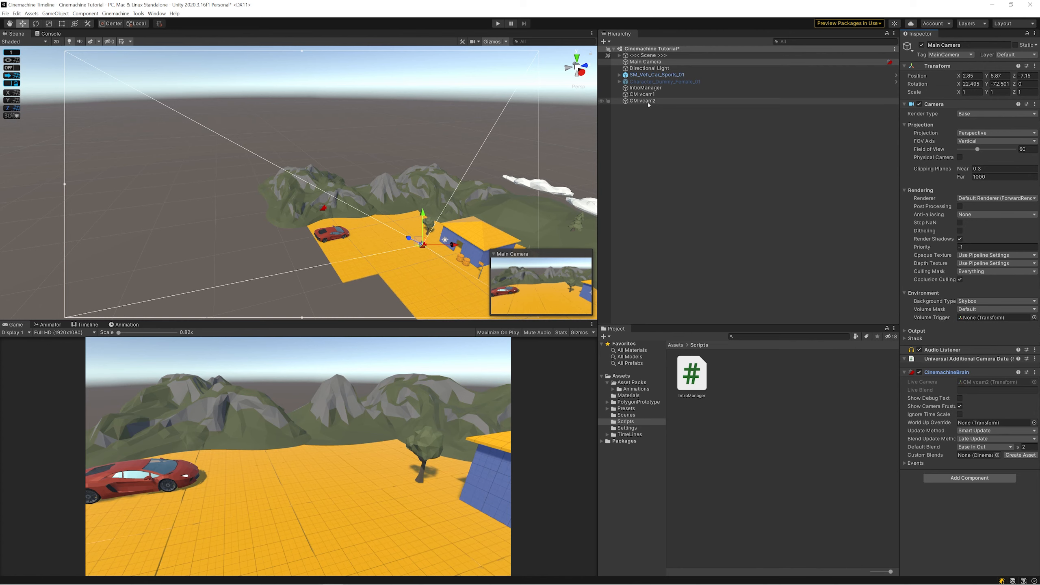
# Deactivate the CM vcam2 object.
pyautogui.click(643, 101)
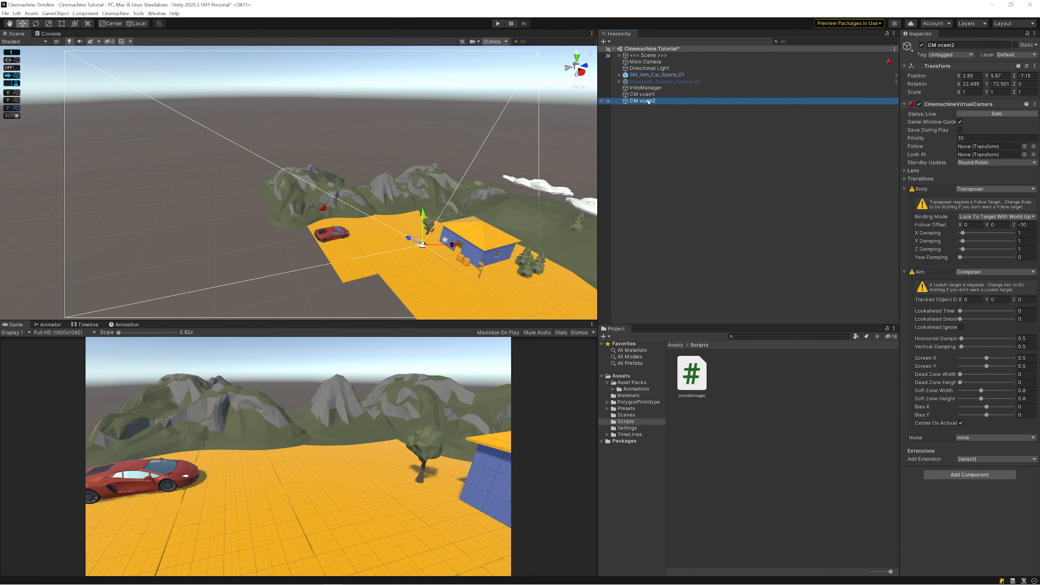
pyautogui.click(649, 95)
pyautogui.click(648, 101)
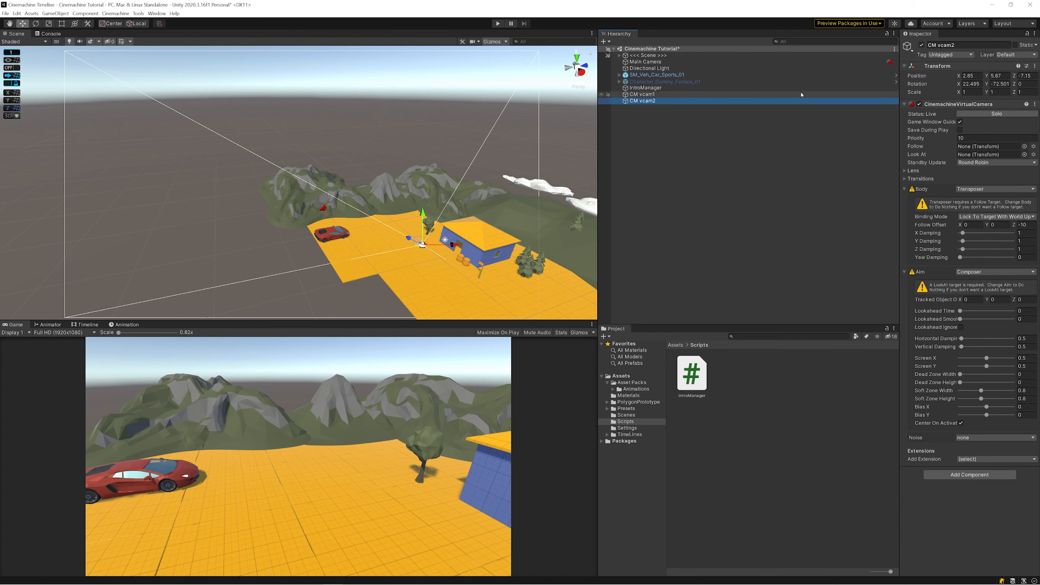
pyautogui.click(922, 45)
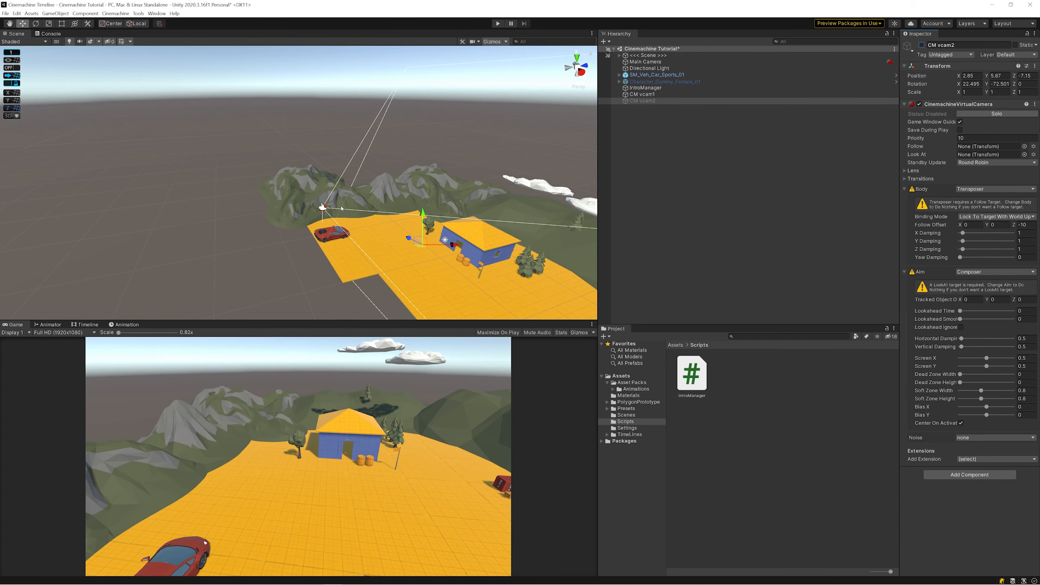
# Inspect the Main Camera and CM vcam1 transforms, and reactivate the CM vcam2 object.
pyautogui.click(646, 62)
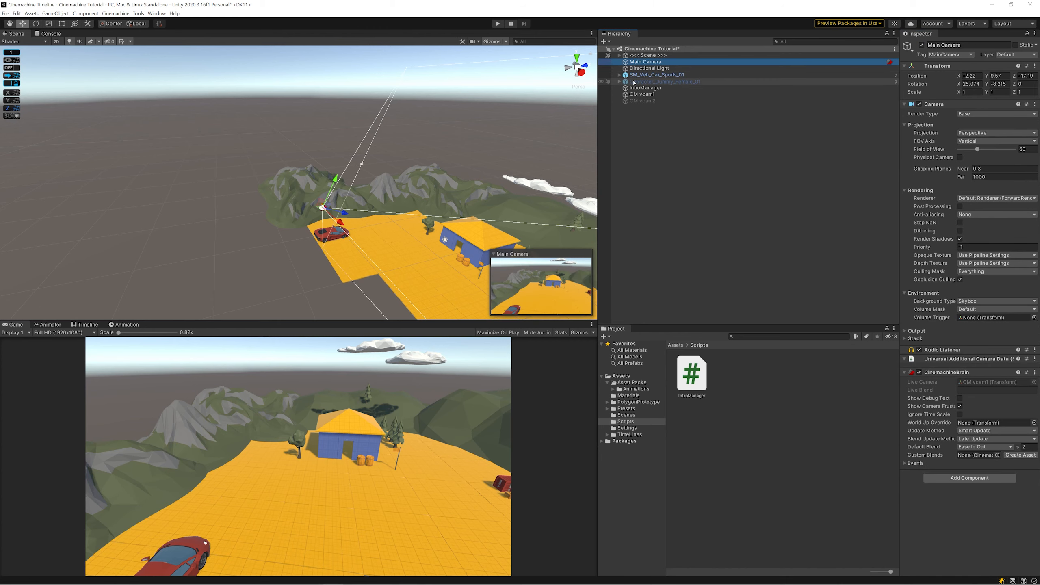
pyautogui.click(651, 95)
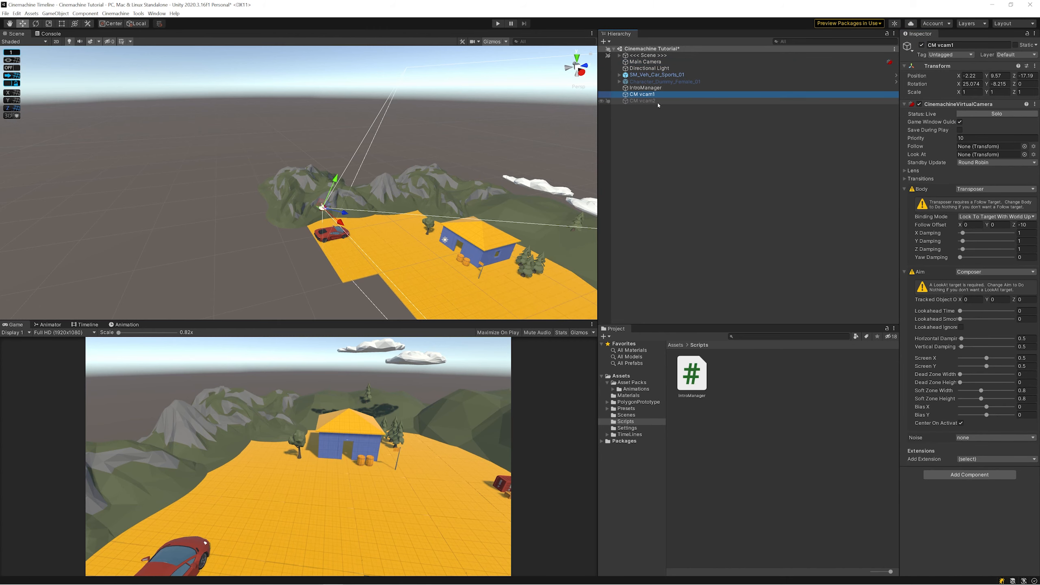
pyautogui.click(652, 102)
pyautogui.click(921, 46)
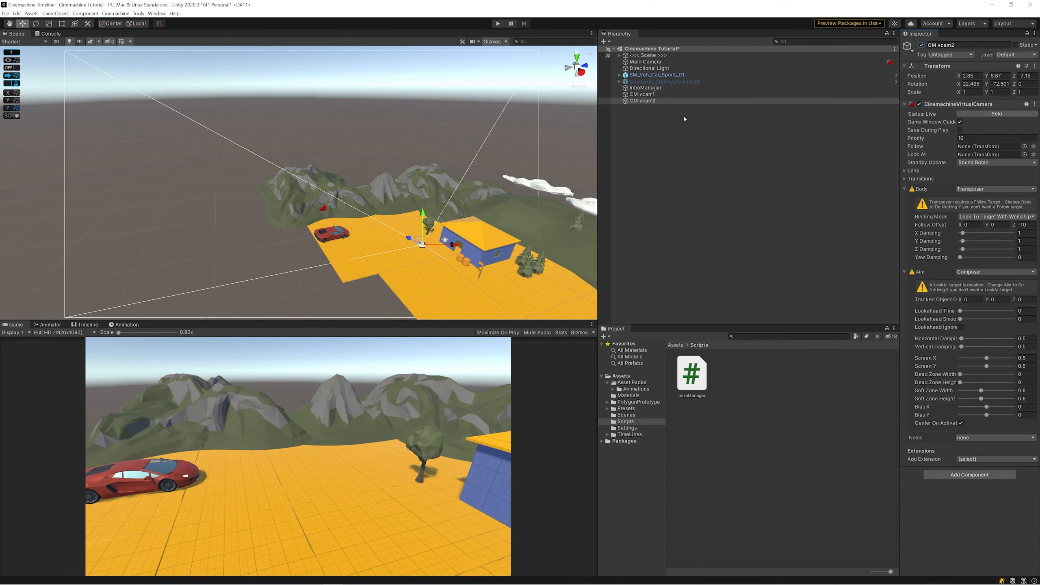
# Make CM vcam1 the live camera by deactivating and reactivating it, and check the Main Camera's CinemachineBrain.
pyautogui.click(640, 95)
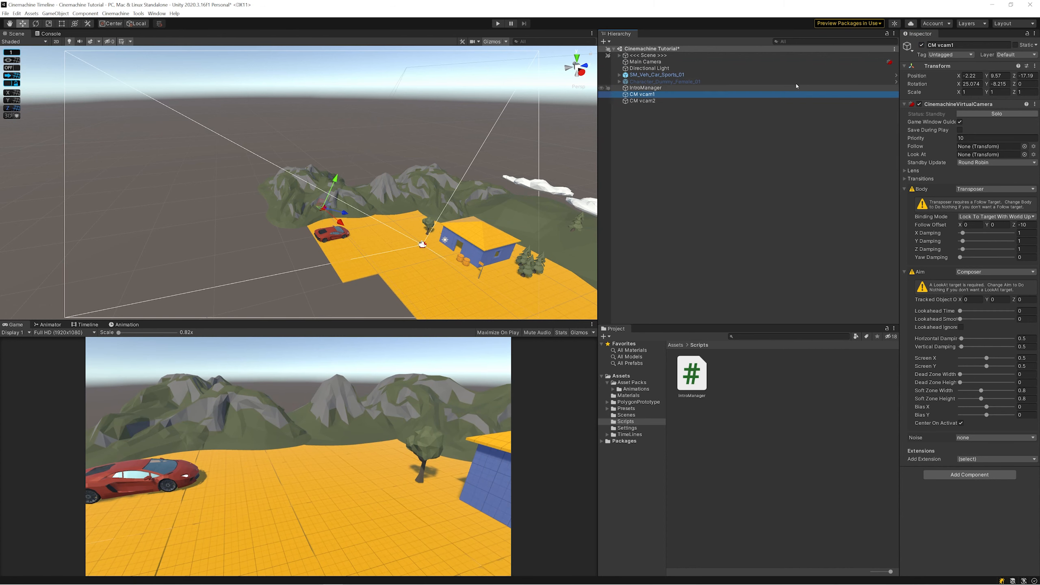
pyautogui.click(922, 45)
pyautogui.click(922, 45)
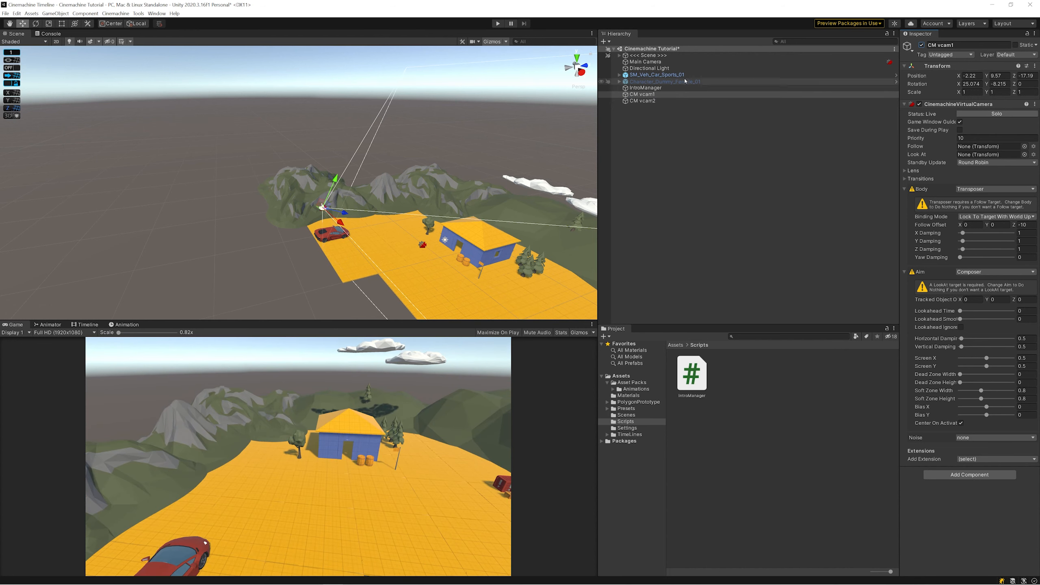
pyautogui.click(644, 62)
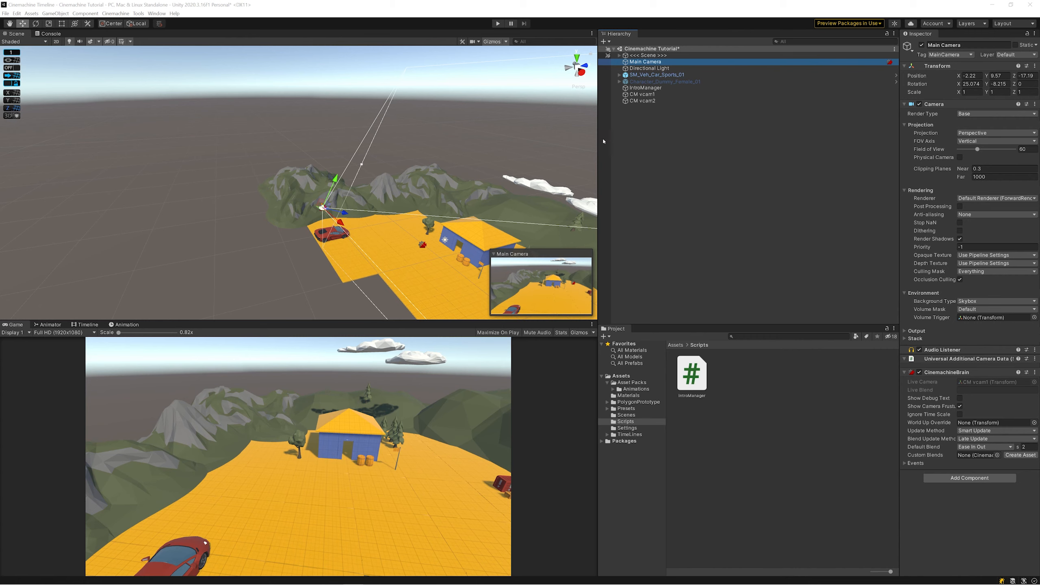
# Assign SM_Veh_Car_Sports_01 as CM vcam1's Follow target and move the camera close behind the car, to about X -9.21, Y 0.89, Z -16.57.
pyautogui.click(647, 96)
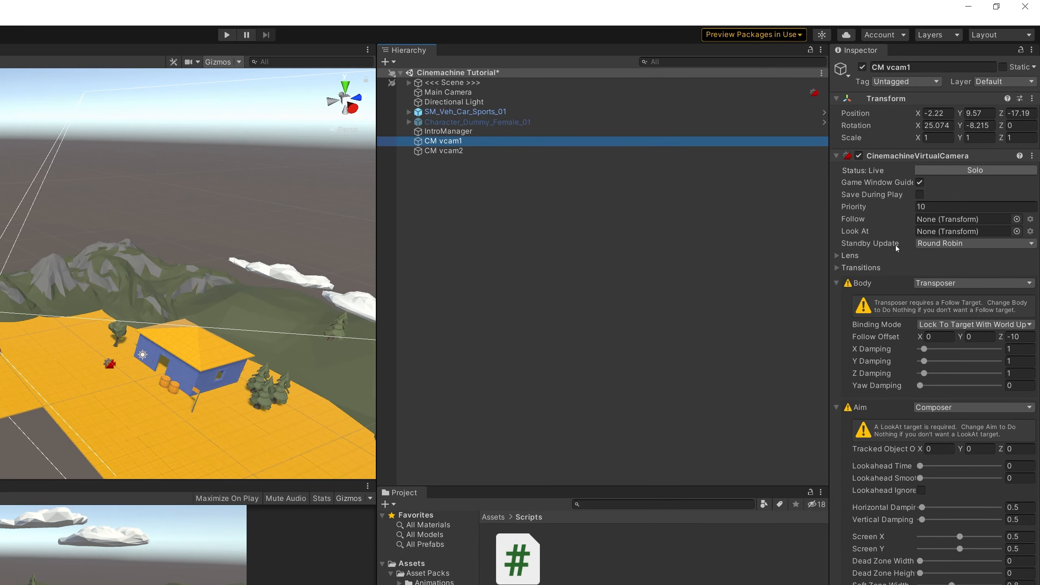
pyautogui.click(838, 284)
pyautogui.click(838, 301)
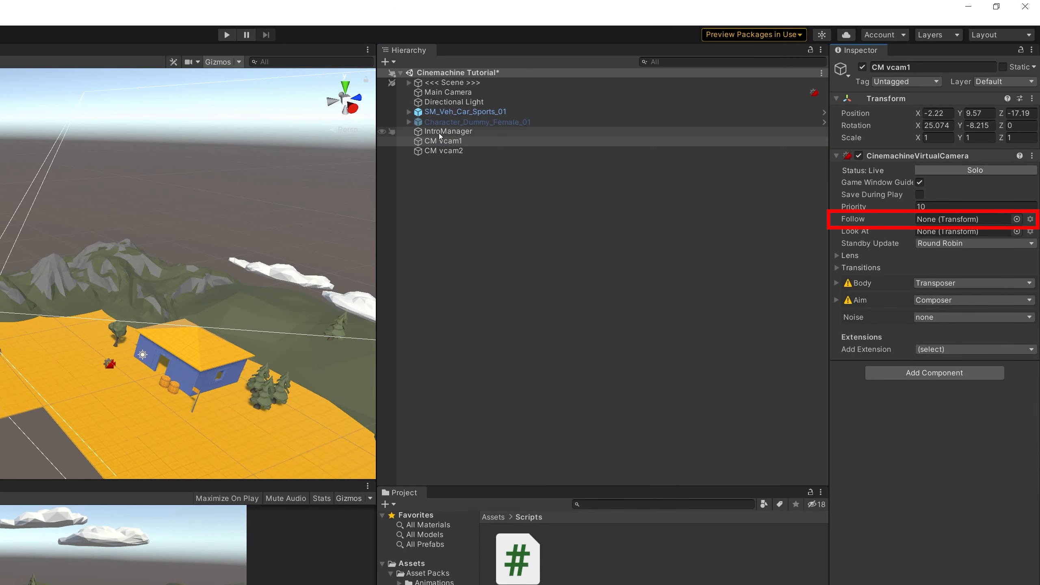
pyautogui.moveTo(444, 110); pyautogui.dragTo(957, 221)
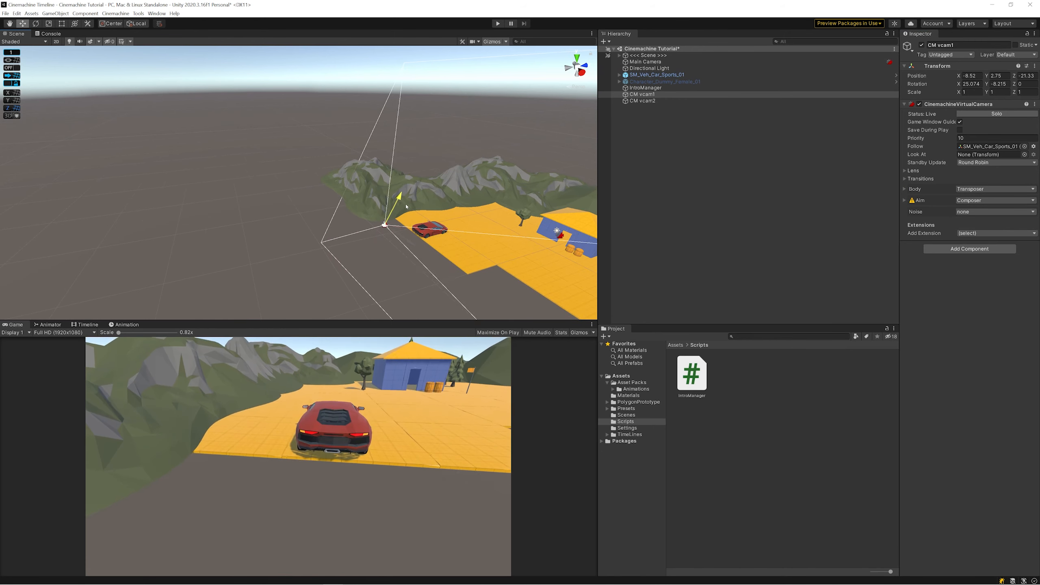
pyautogui.moveTo(404, 230); pyautogui.dragTo(420, 211)
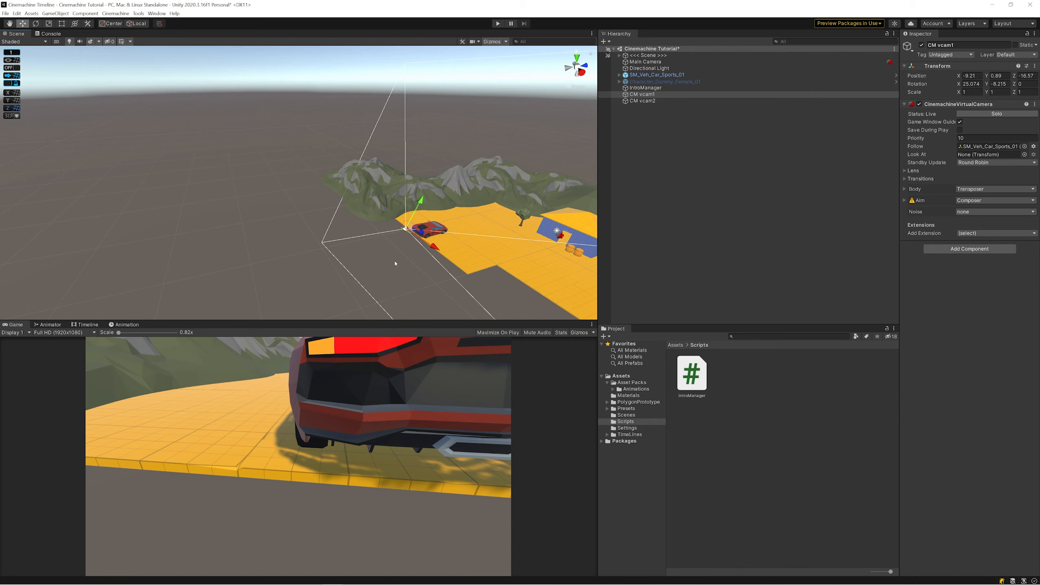
# Tilt CM vcam1 up to see more of the car, and set its X rotation to 0.
pyautogui.press('e')
pyautogui.scroll(10, 418, 257)
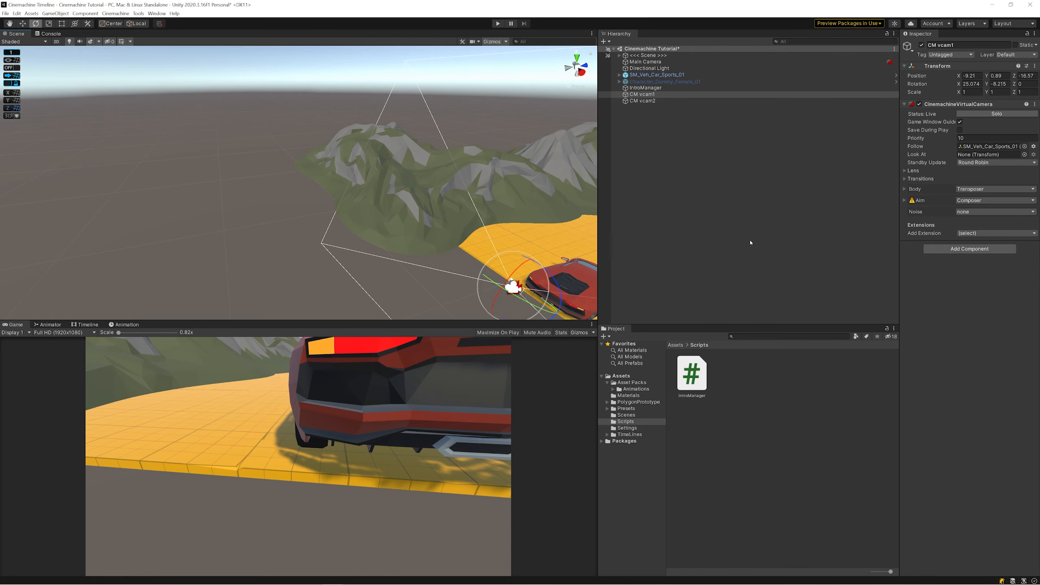
pyautogui.press('f')
pyautogui.moveTo(412, 217); pyautogui.dragTo(388, 242)
pyautogui.click(978, 84)
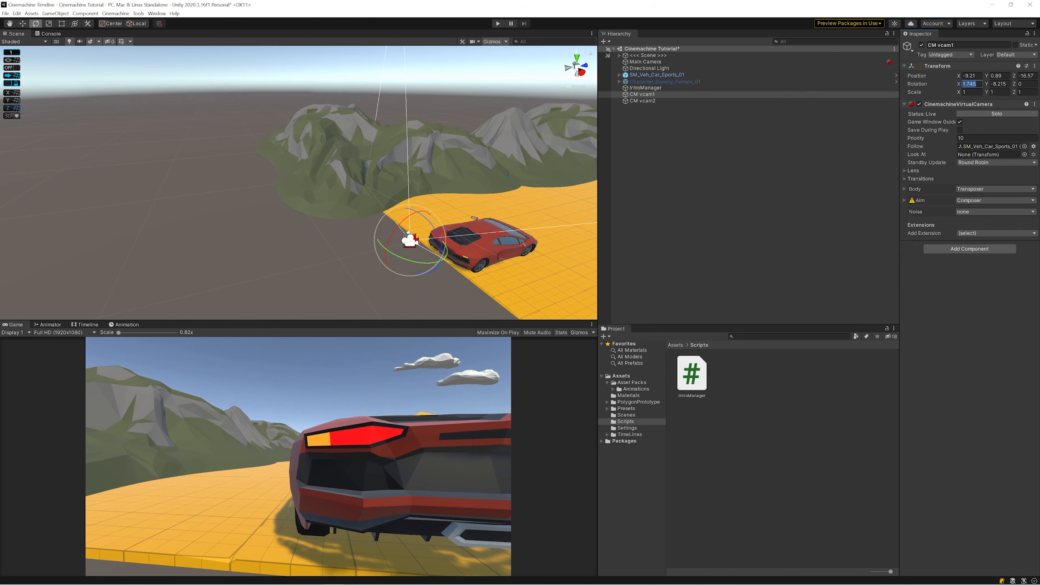
pyautogui.write('0w')
# Move CM vcam1 forward beside the sports car, to about X -9.75, Y 1.26, Z -14.43.
pyautogui.moveTo(429, 233); pyautogui.dragTo(461, 247)
pyautogui.moveTo(447, 205); pyautogui.dragTo(449, 198)
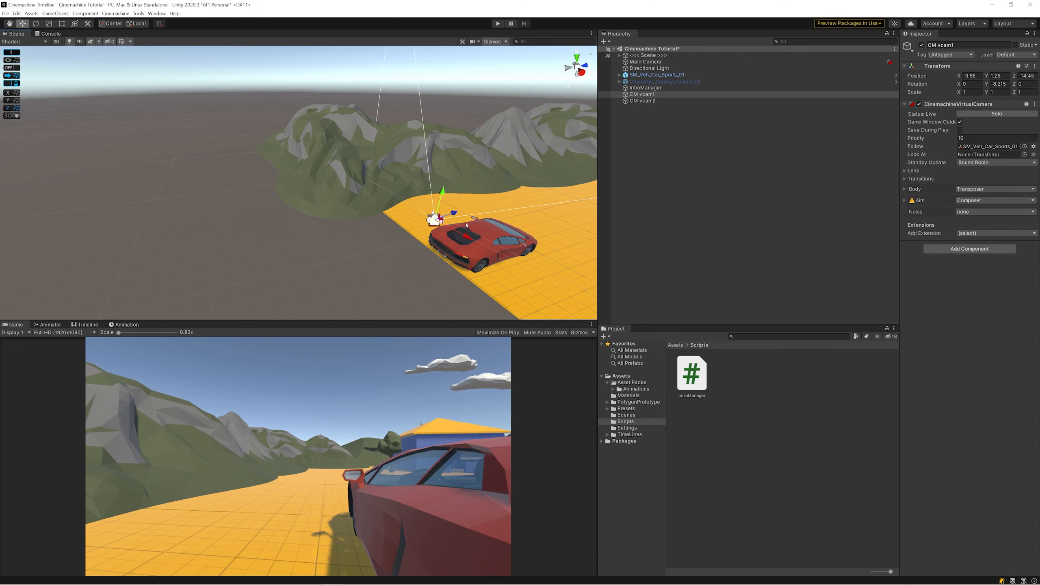
pyautogui.moveTo(469, 236); pyautogui.dragTo(470, 242)
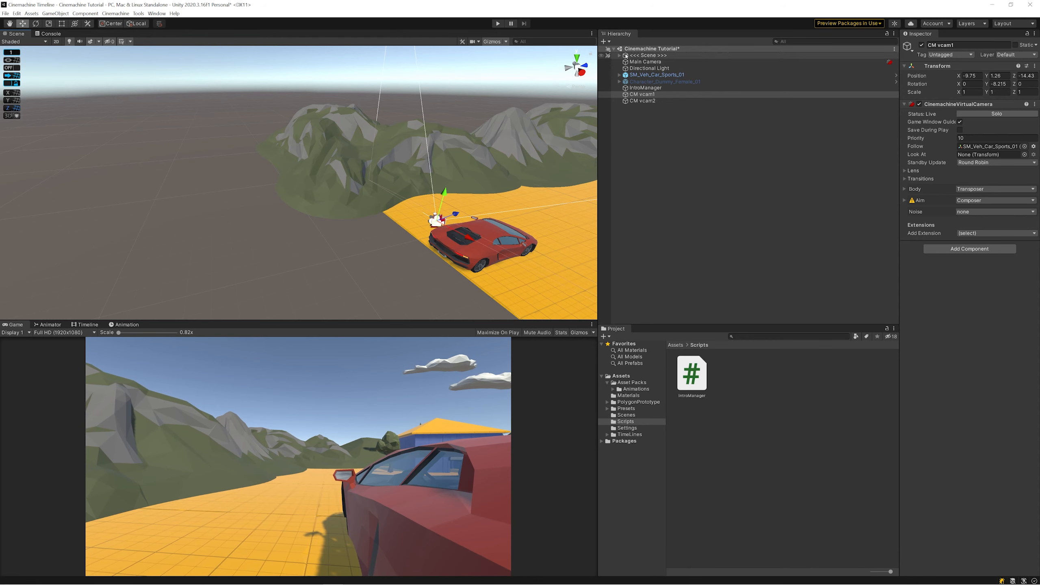
# Run the scene twice to check how CM vcam1 follows the sports car, stopping playback each time.
pyautogui.click(499, 24)
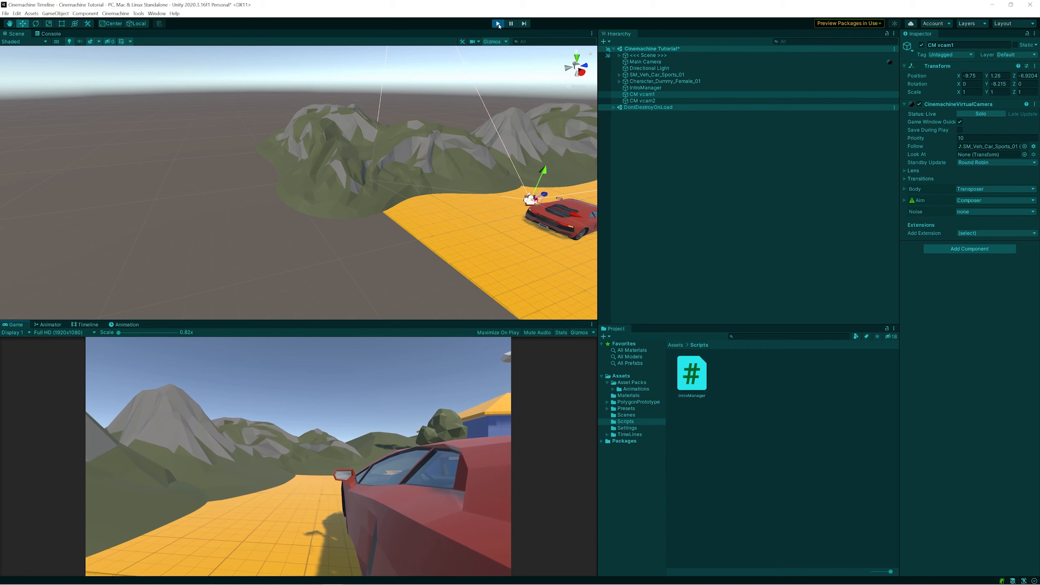
pyautogui.click(499, 24)
pyautogui.click(499, 24)
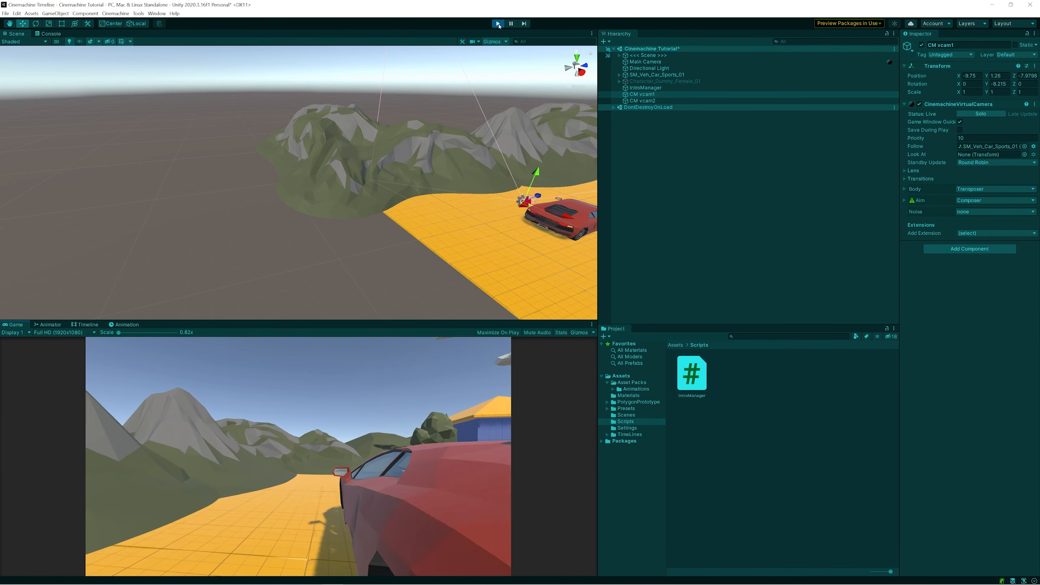
pyautogui.click(499, 24)
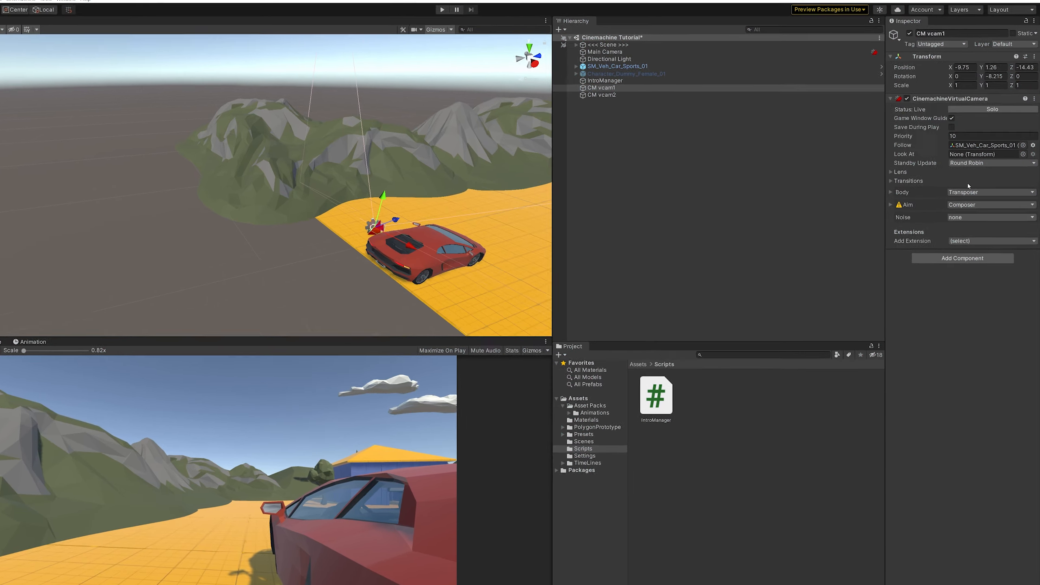
# Set X, Y and Z Damping to 0 in CM vcam1's Transposer body settings and play-test the follow.
pyautogui.click(890, 192)
pyautogui.click(890, 193)
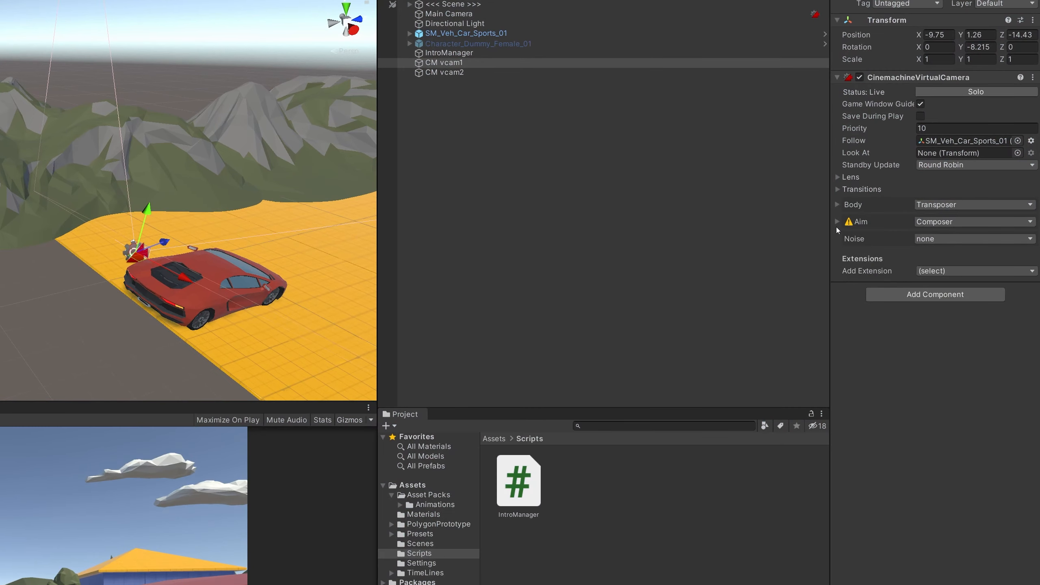
pyautogui.click(837, 224)
pyautogui.click(836, 223)
pyautogui.click(835, 207)
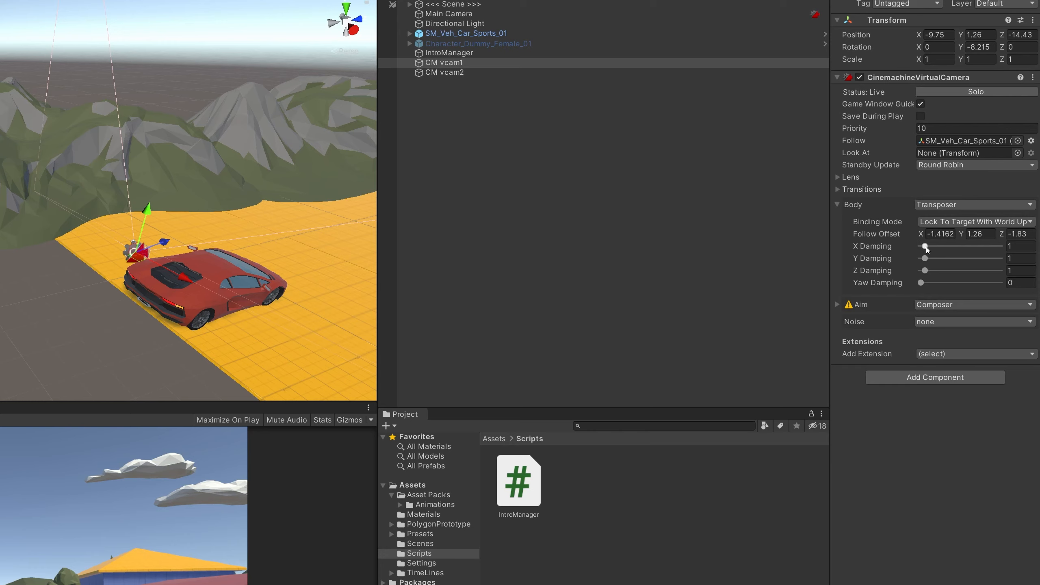
pyautogui.moveTo(926, 248); pyautogui.dragTo(920, 271)
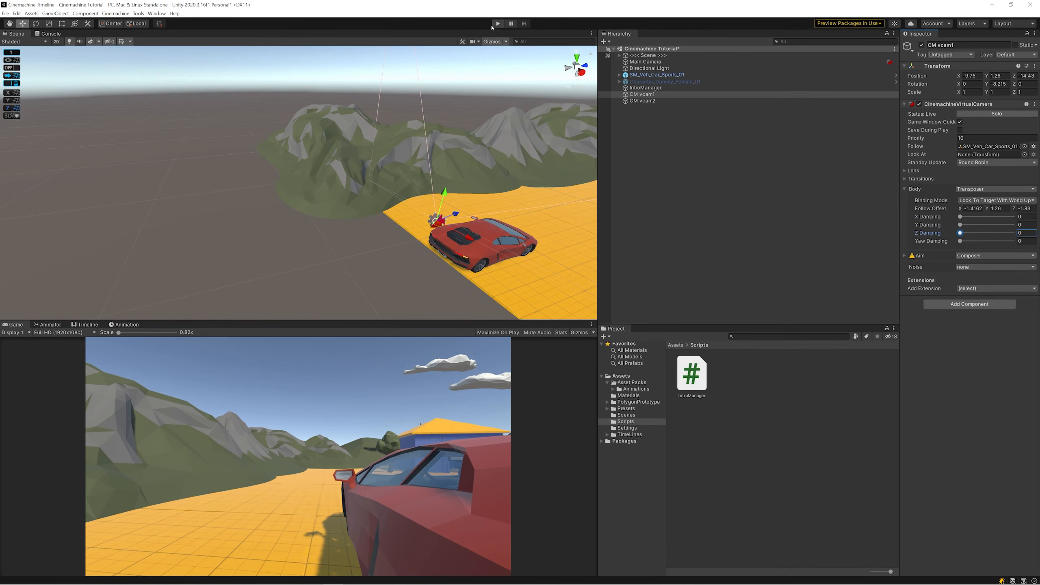
pyautogui.click(499, 24)
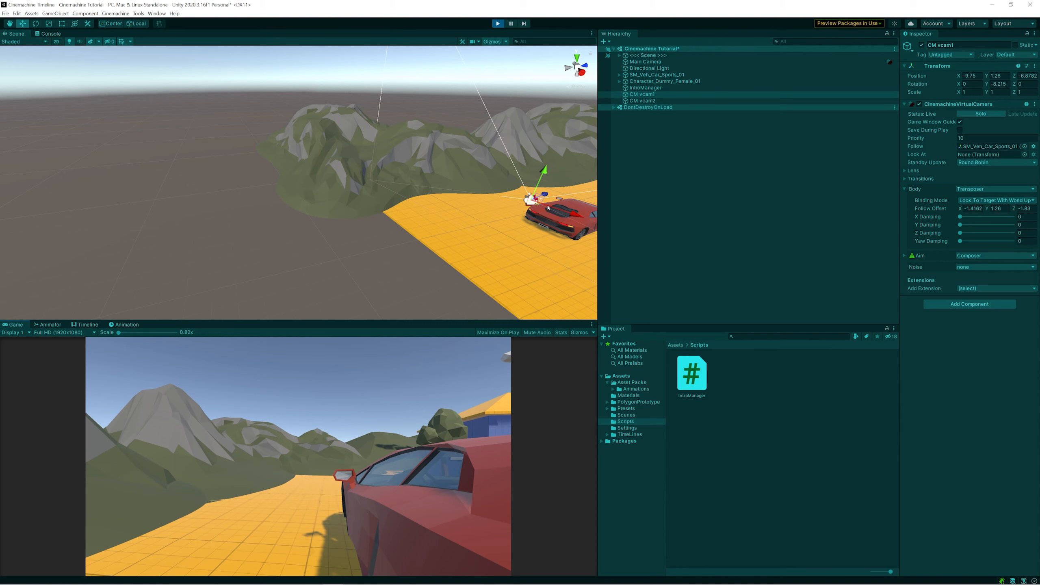
pyautogui.click(498, 24)
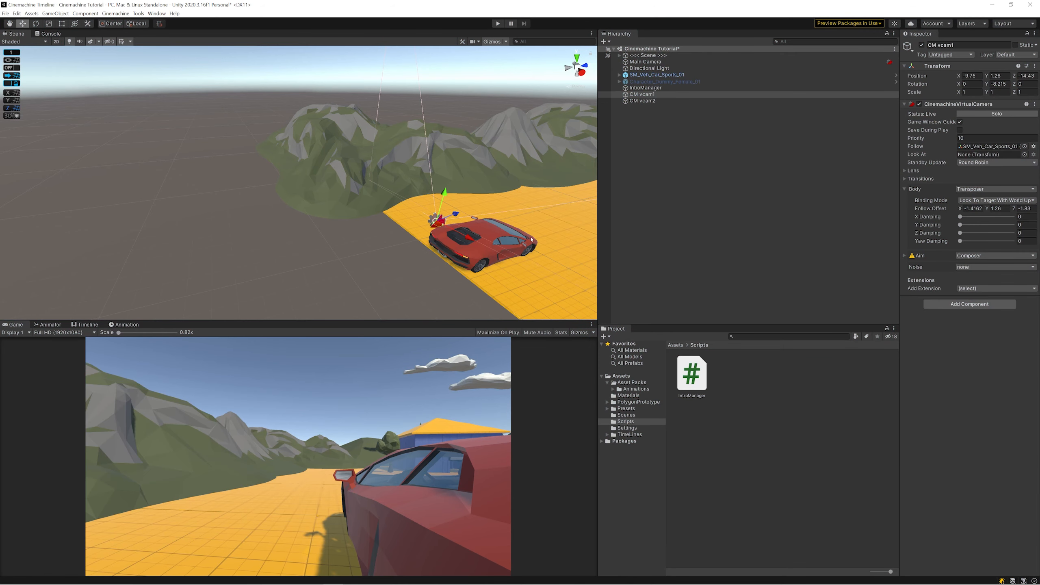
# Solo CM vcam2 and move it closer to the sports car, to about X -3.1, Y 2.86, Z -9.55.
pyautogui.scroll(-5, 531, 228)
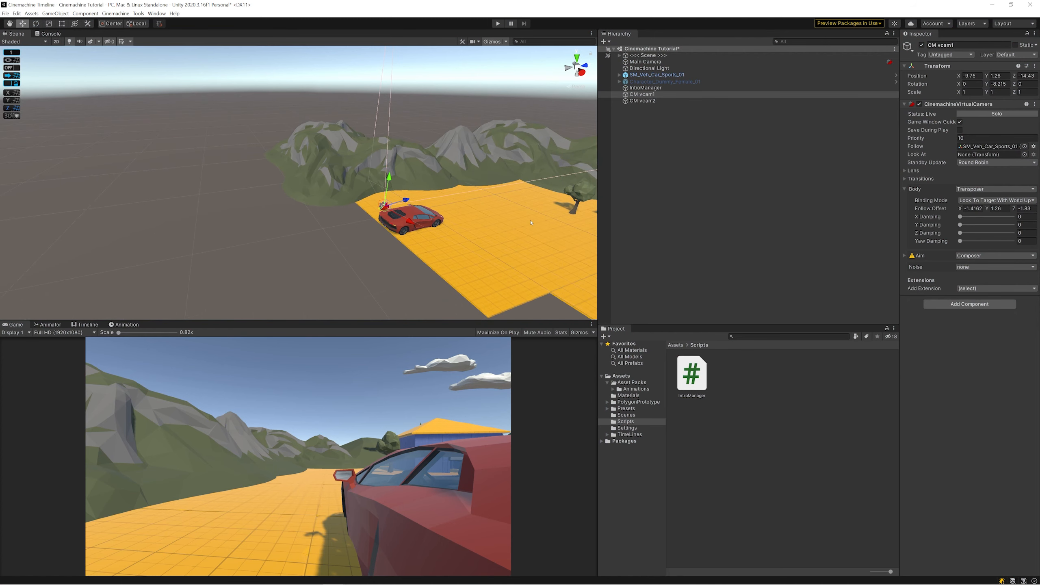
pyautogui.moveTo(531, 223); pyautogui.dragTo(408, 213, button='middle')
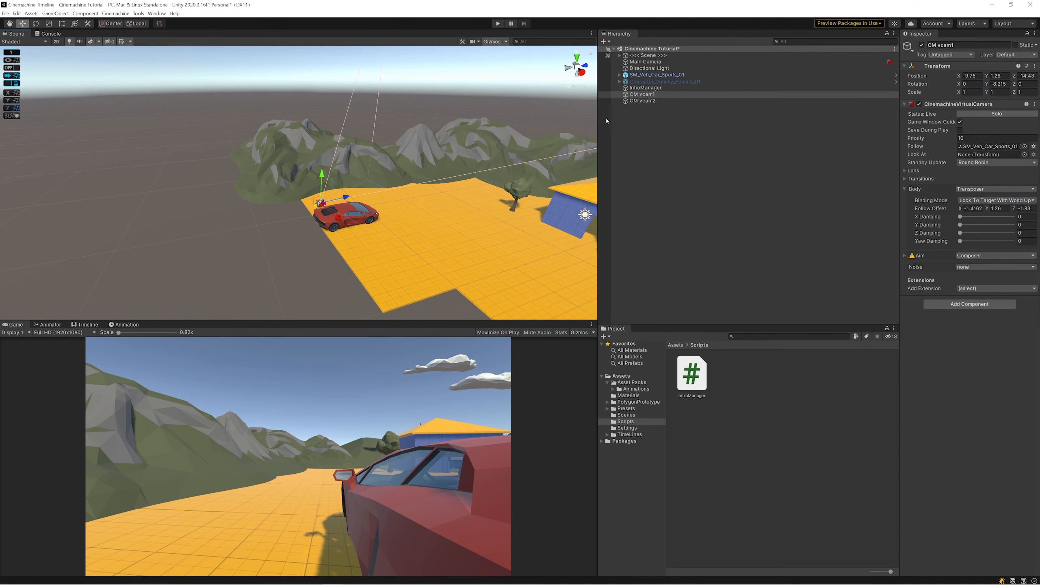
pyautogui.click(637, 102)
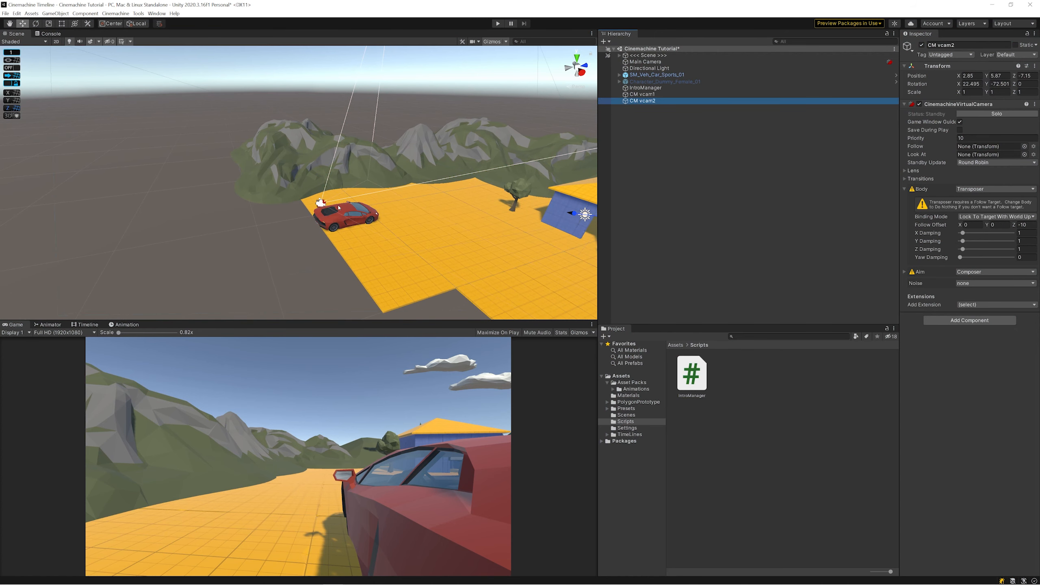
pyautogui.scroll(-4, 520, 182)
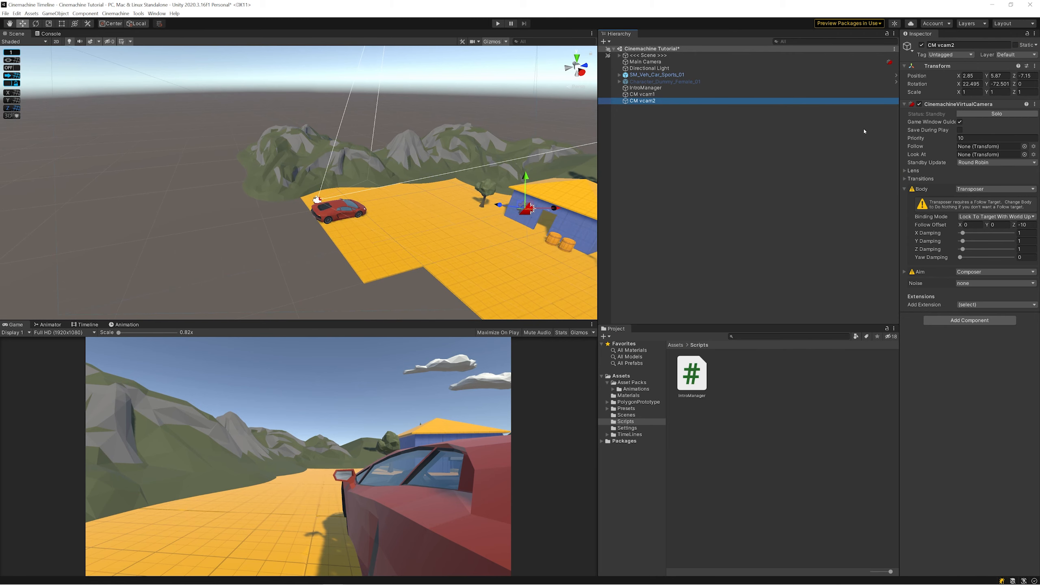
pyautogui.click(982, 114)
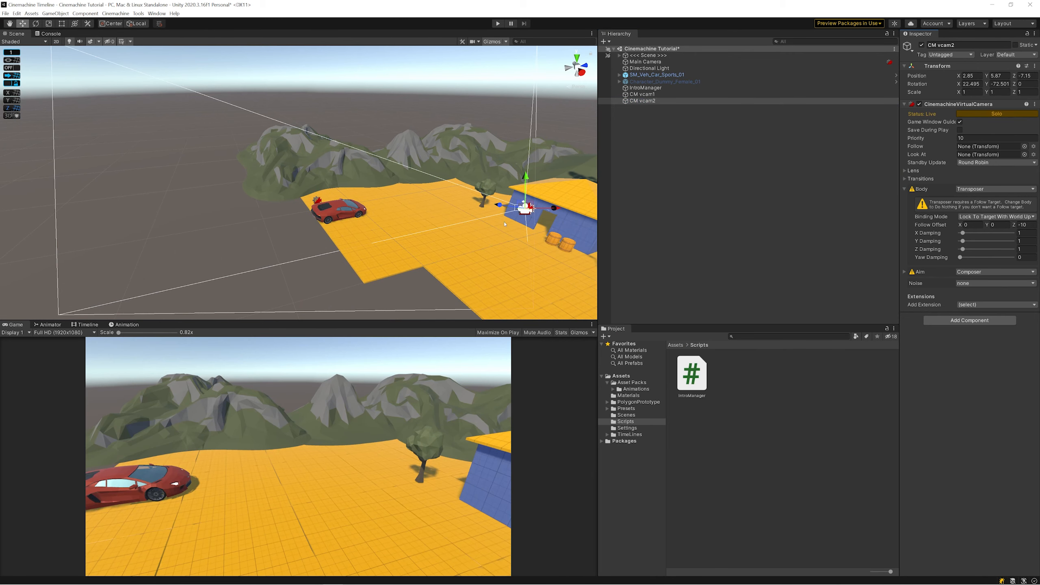
pyautogui.moveTo(528, 194); pyautogui.dragTo(439, 216)
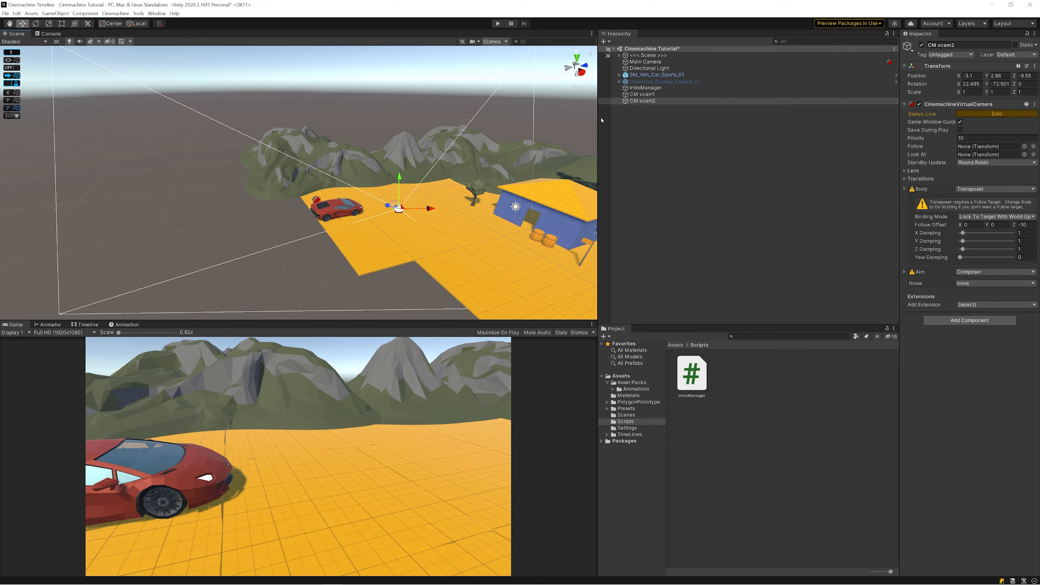
# Activate the Character_Dummy_Female_01 object.
pyautogui.click(663, 82)
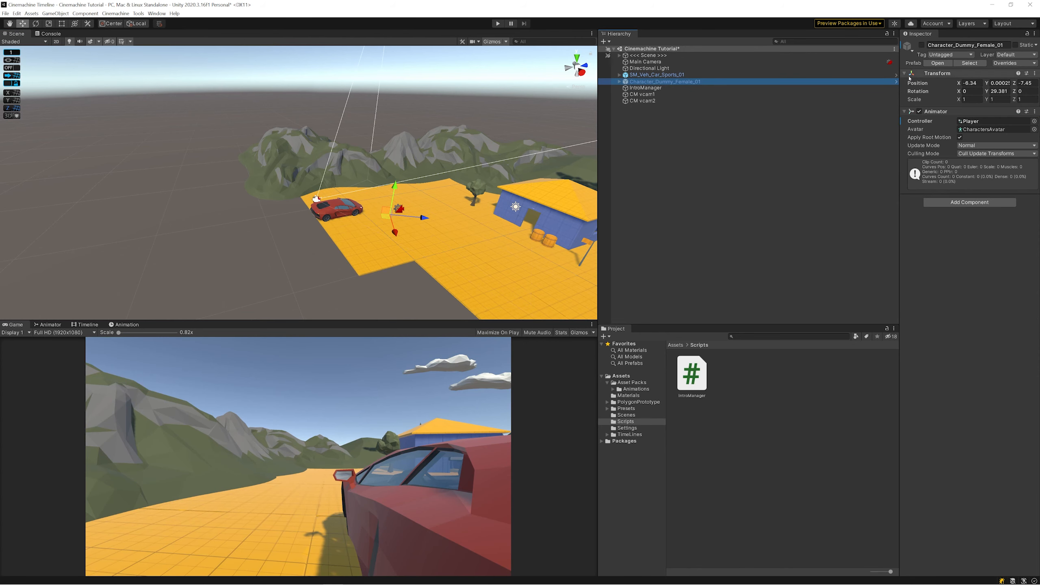
pyautogui.click(921, 49)
pyautogui.click(922, 46)
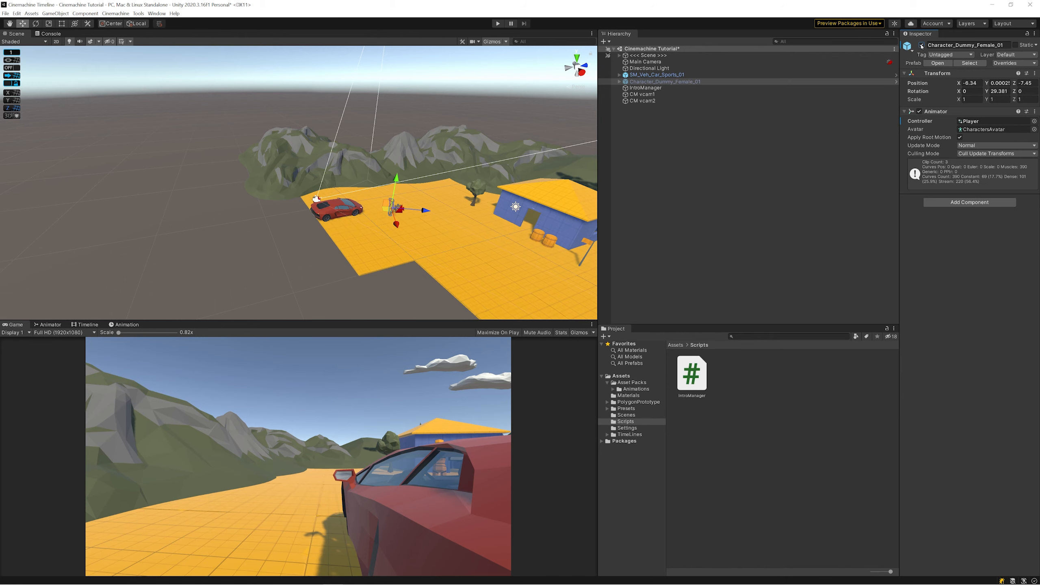
# Solo CM vcam2, set its X rotation to 0 and move it to about X -0.33, Y 1.4, Z -7.18.
pyautogui.click(642, 100)
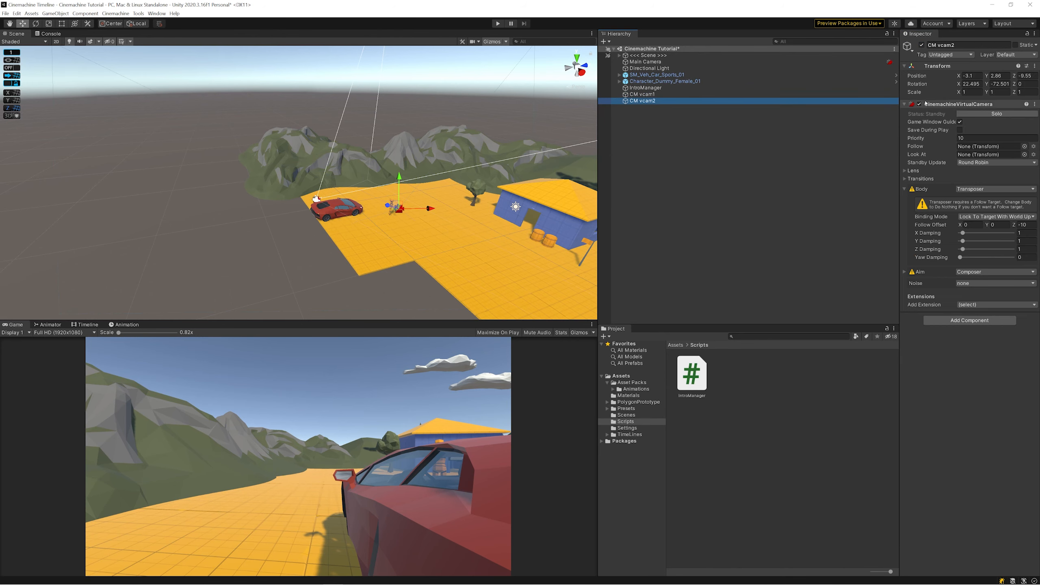
pyautogui.click(997, 113)
pyautogui.moveTo(398, 209); pyautogui.dragTo(406, 212)
pyautogui.click(971, 84)
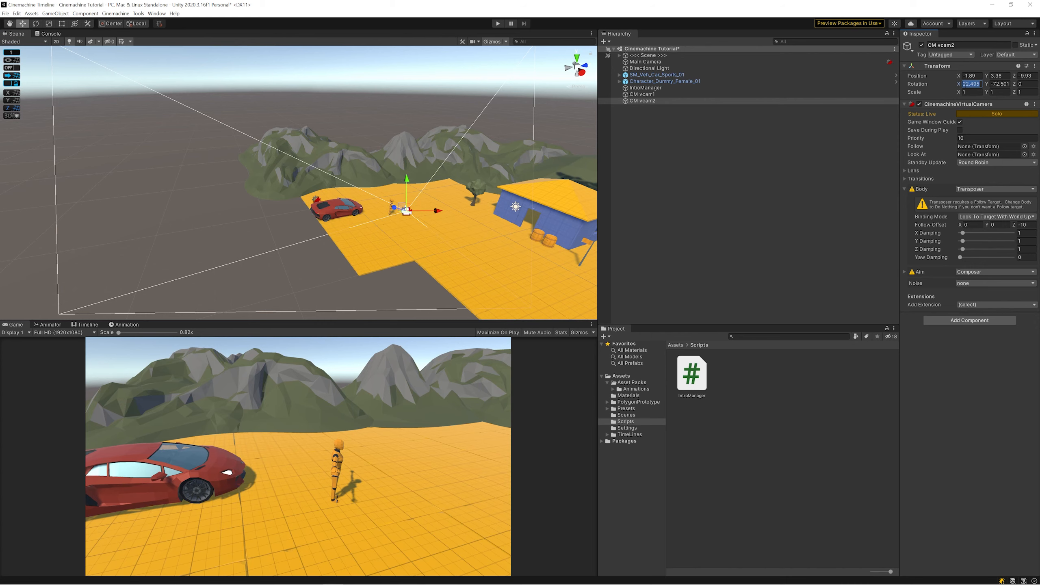
pyautogui.write('0')
pyautogui.moveTo(407, 211); pyautogui.dragTo(452, 209)
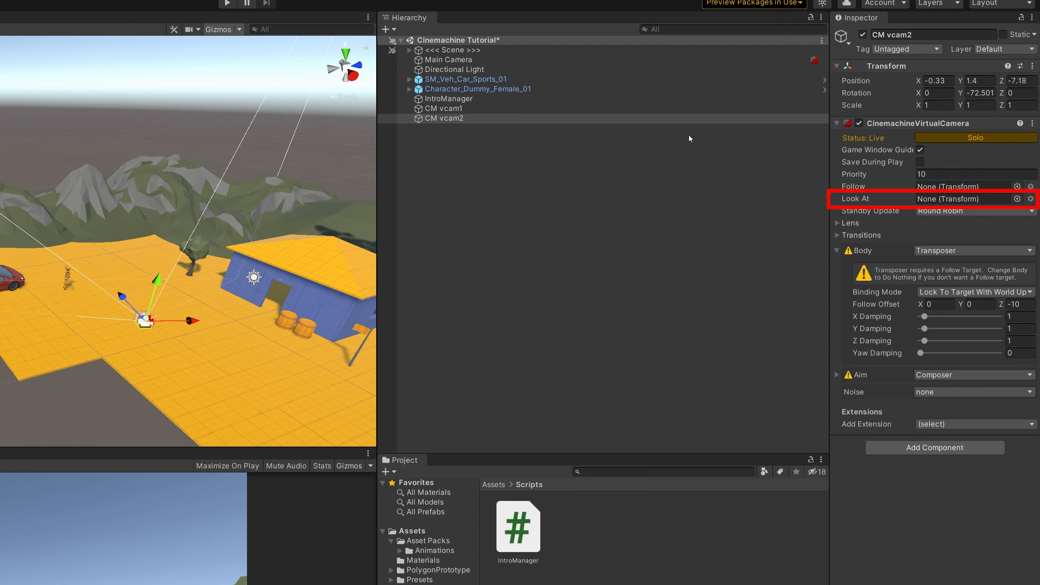
# Assign Character_Dummy_Female_01 as CM vcam2's Look At target and expand its Aim settings in place of the Body settings.
pyautogui.moveTo(465, 91); pyautogui.dragTo(933, 202)
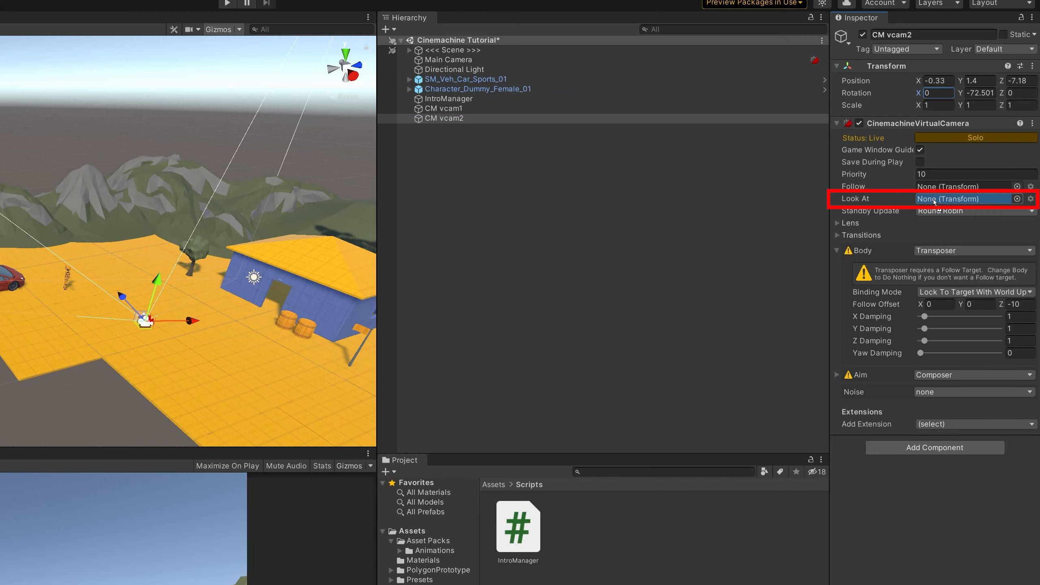
pyautogui.moveTo(935, 201); pyautogui.dragTo(935, 201)
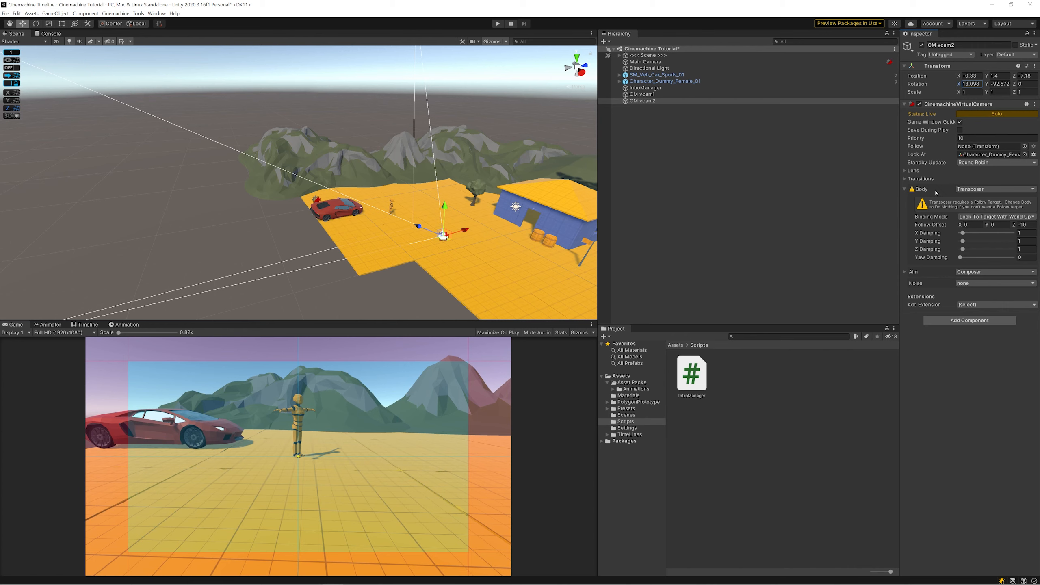
pyautogui.click(905, 189)
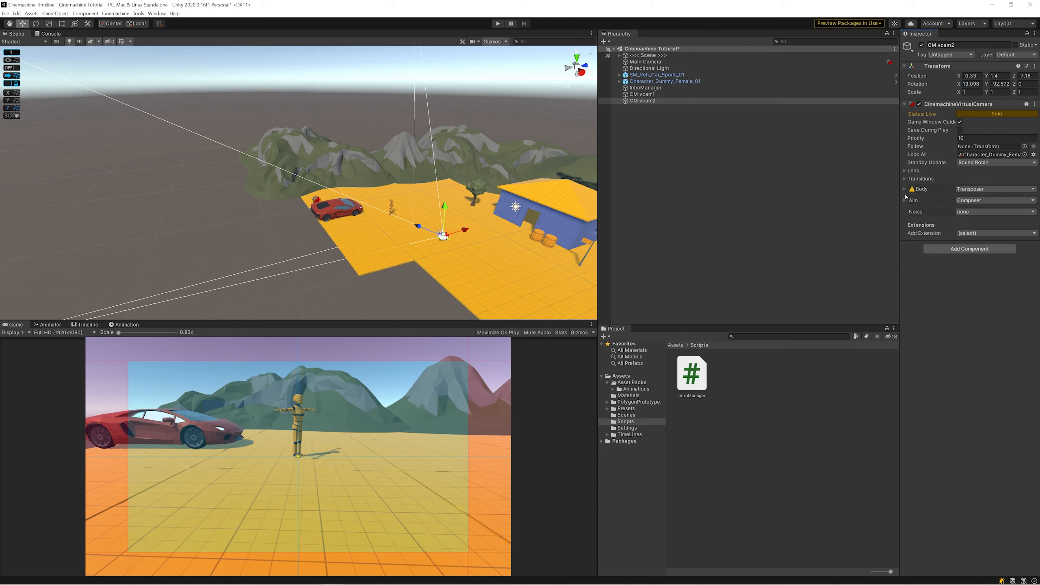
pyautogui.click(905, 200)
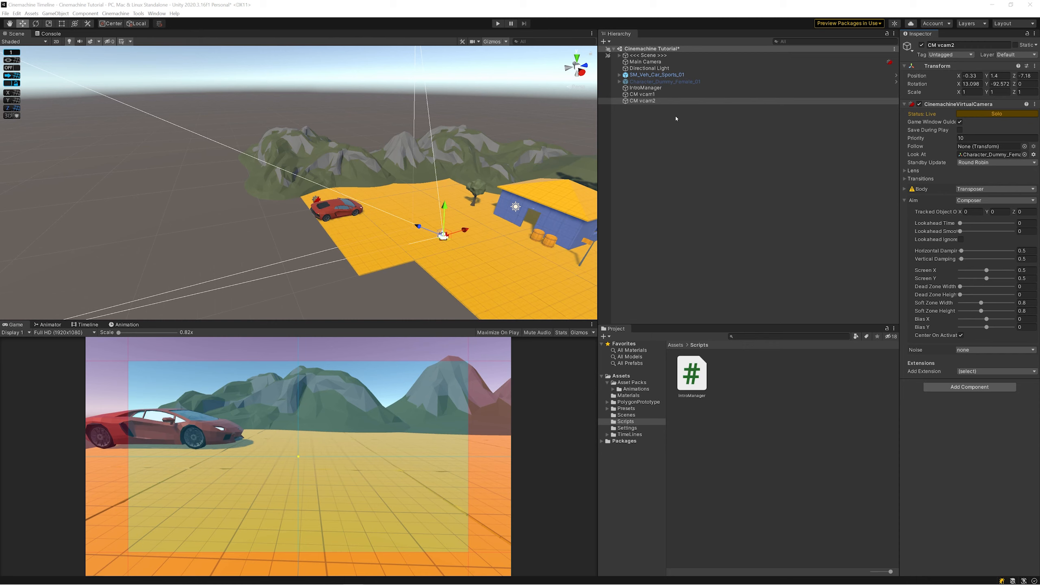
# Deactivate CM vcam1 and check the live camera in the Main Camera's CinemachineBrain.
pyautogui.click(676, 94)
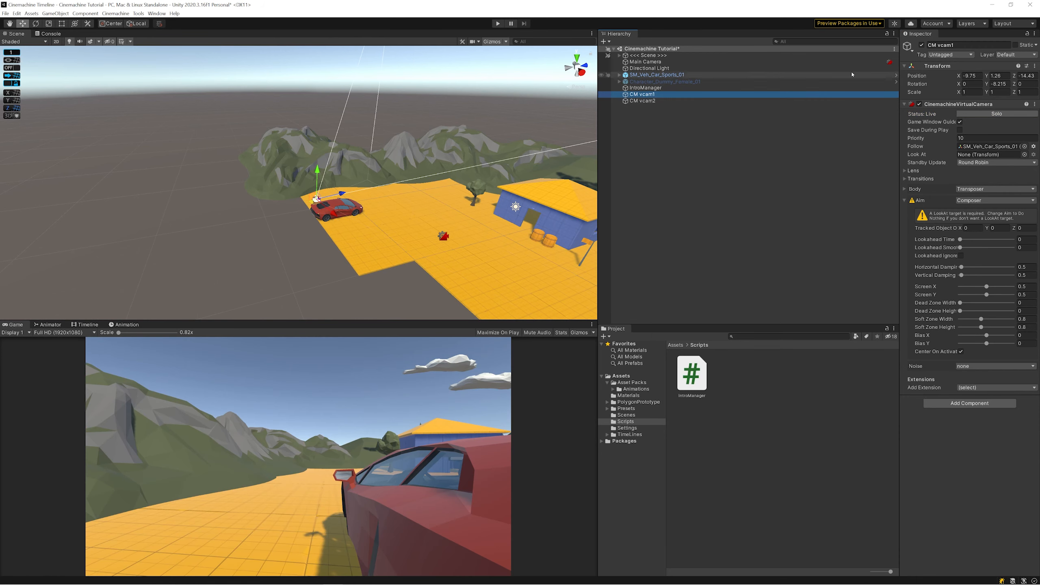
pyautogui.click(922, 45)
pyautogui.click(645, 62)
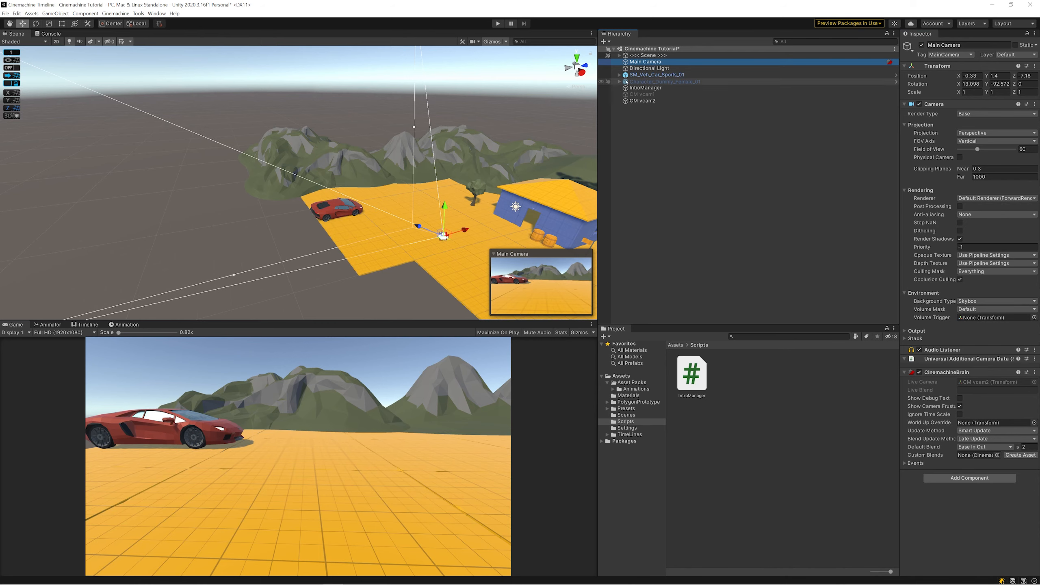
# Play-test the scene through CM vcam2, stop it, and examine that camera's Composer Aim settings.
pyautogui.click(498, 23)
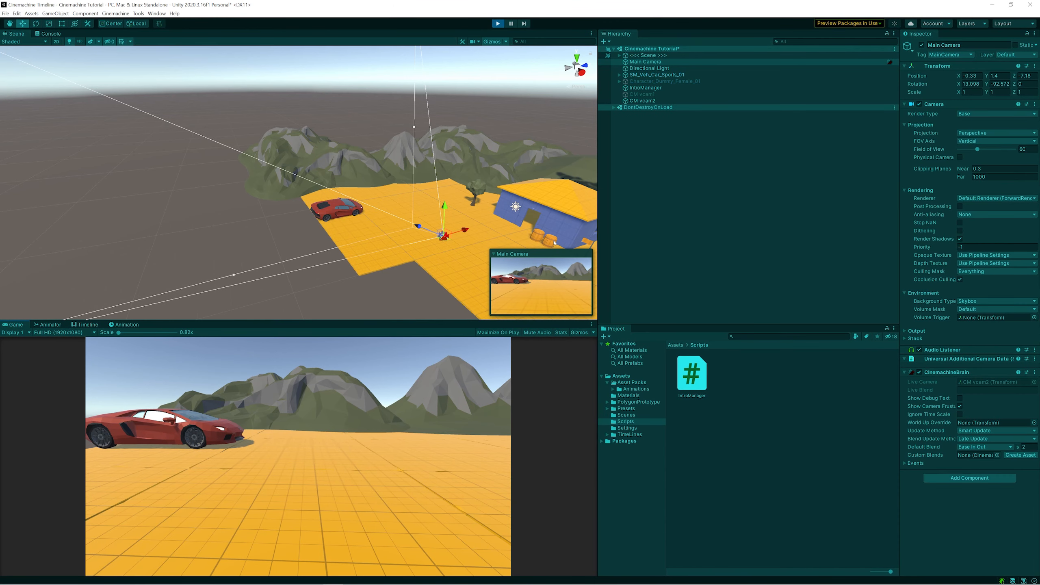
pyautogui.click(498, 24)
pyautogui.click(642, 101)
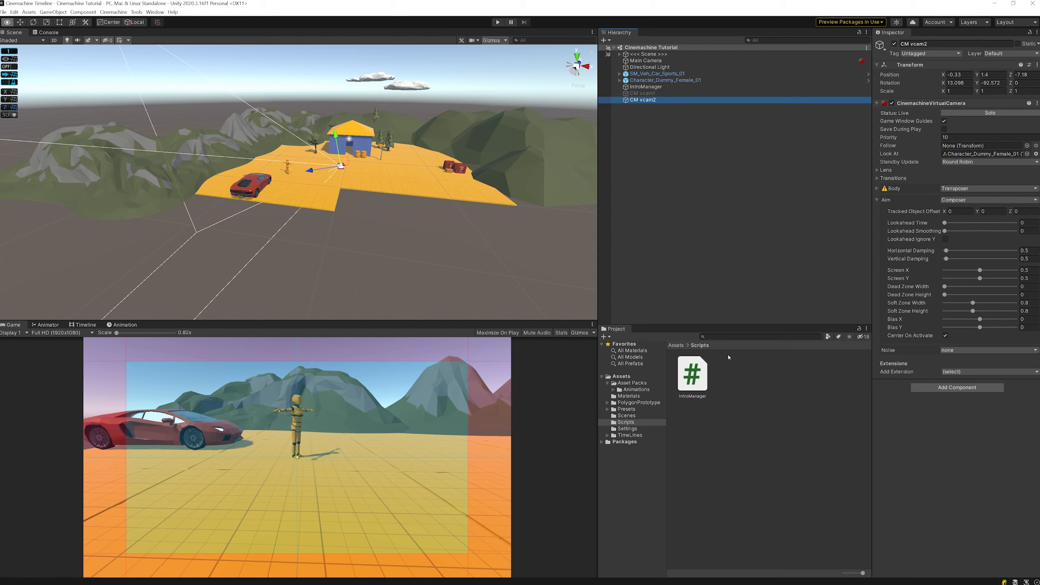
pyautogui.moveTo(941, 242)
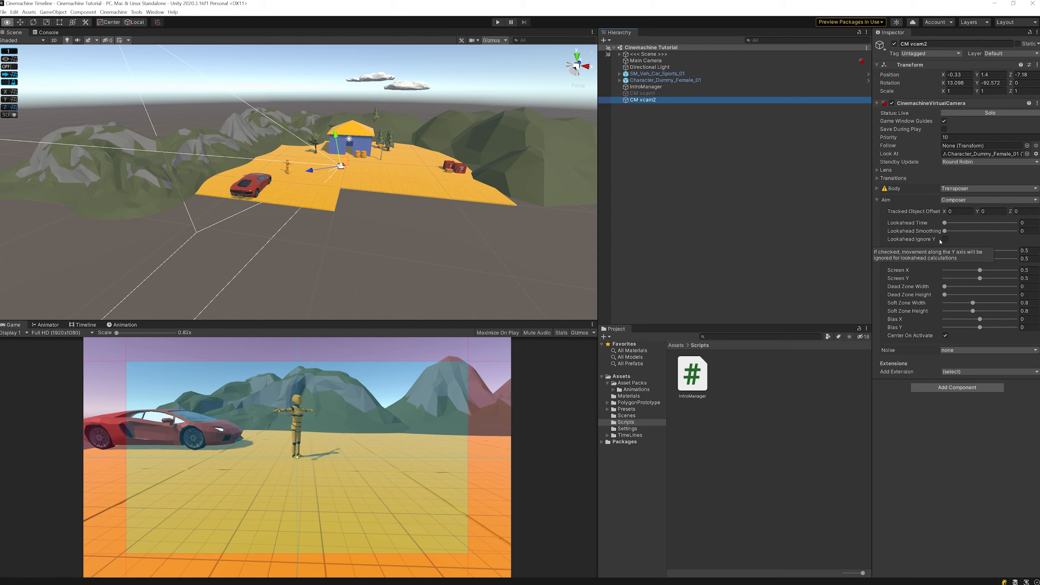
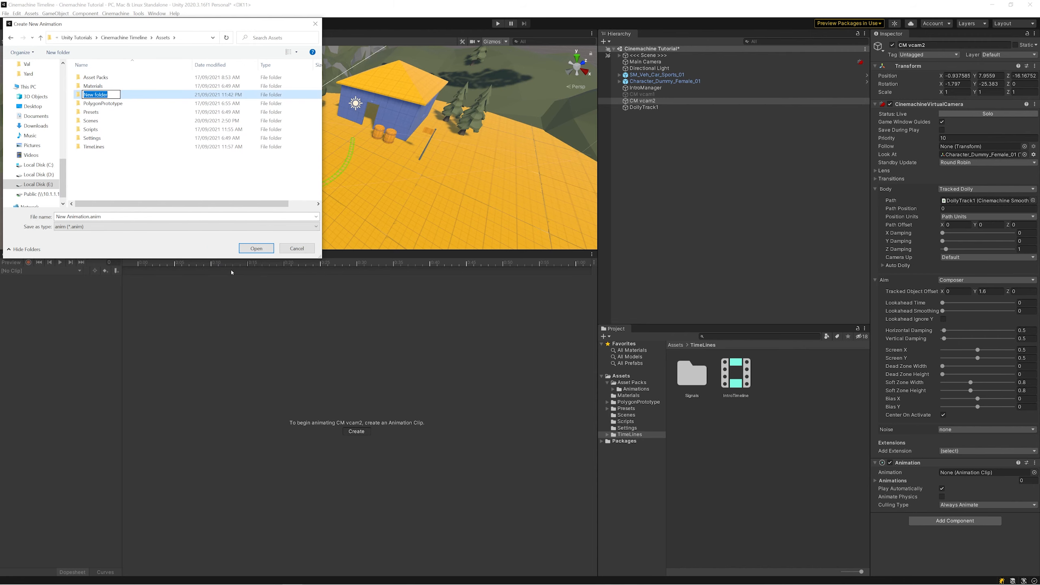
# Create an Animations folder under Assets and save CM vcam2's new animation clip in it as Vcam2_Animation.
pyautogui.write('Animations')
pyautogui.press('Return')
pyautogui.press('Return')
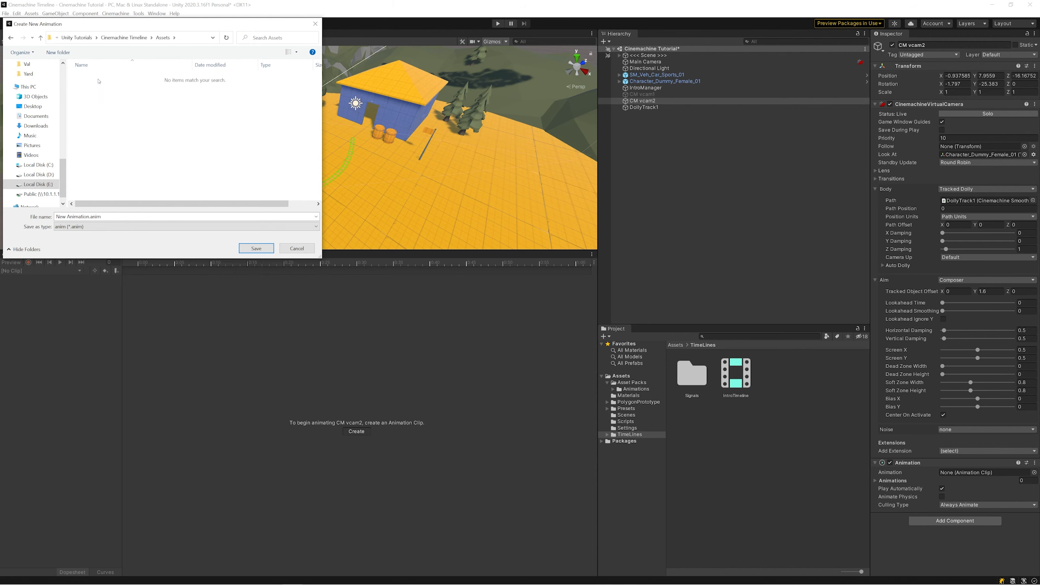
pyautogui.write('Vcam2_Animation')
pyautogui.press('Return')
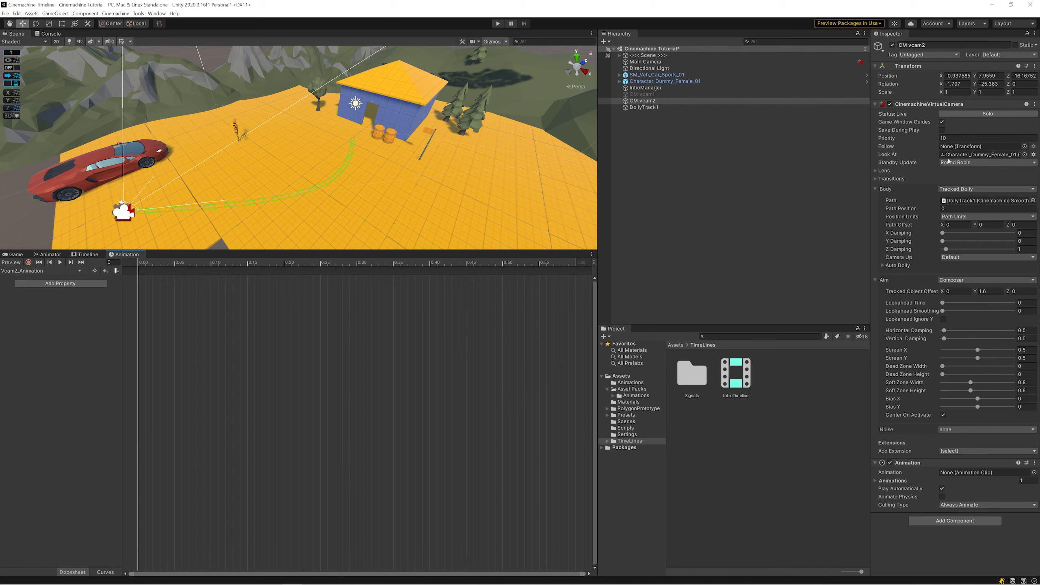
# Record Path Position keyframes for CM vcam2's tracked dolly in Vcam2_Animation, with 0 at frame 0 and 2 at frame 60.
pyautogui.click(28, 262)
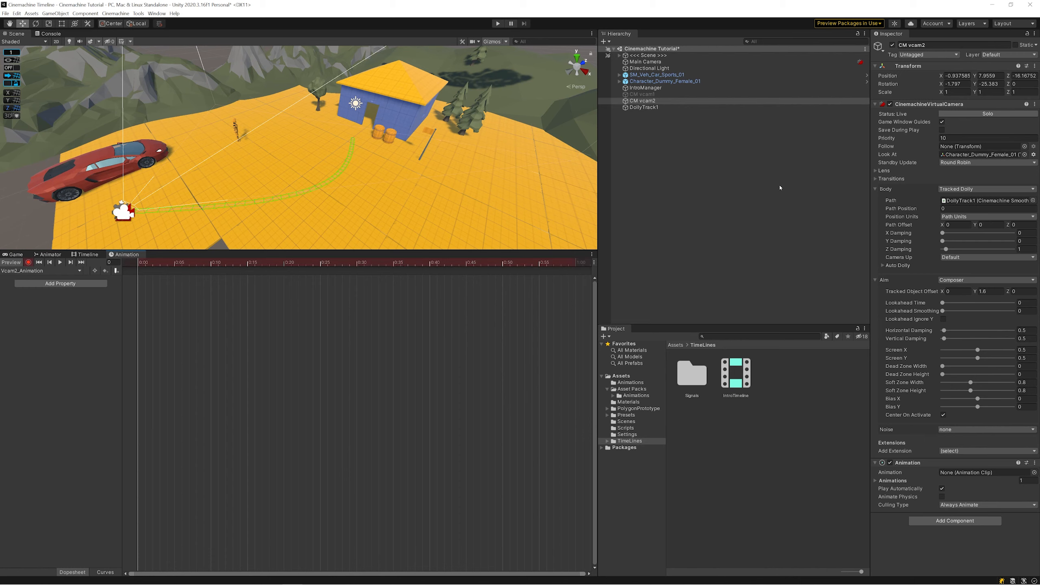
pyautogui.moveTo(938, 209); pyautogui.dragTo(936, 209)
pyautogui.moveTo(139, 263); pyautogui.dragTo(575, 282)
pyautogui.click(950, 208)
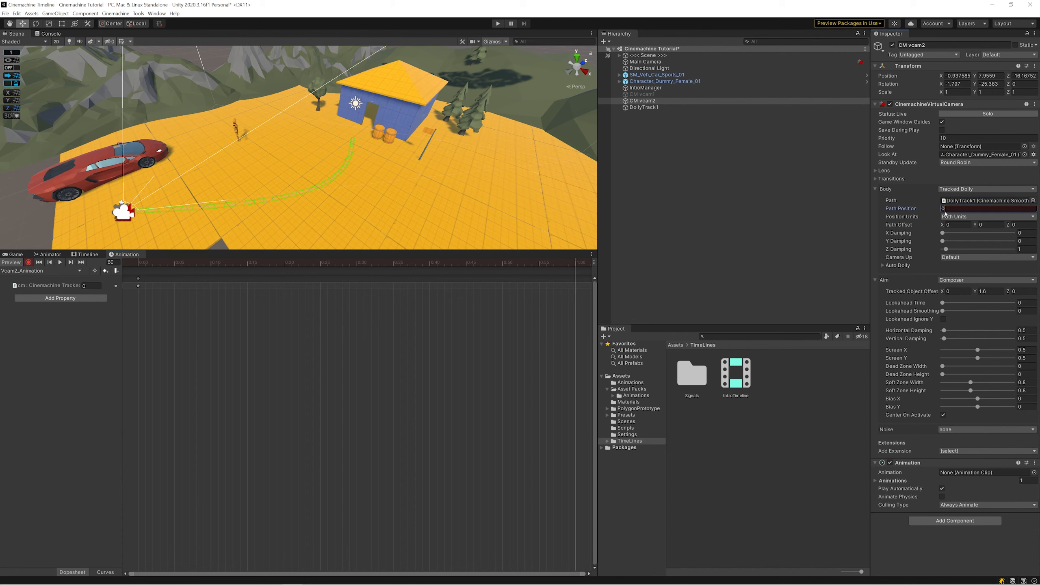
pyautogui.write('2')
pyautogui.click(577, 274)
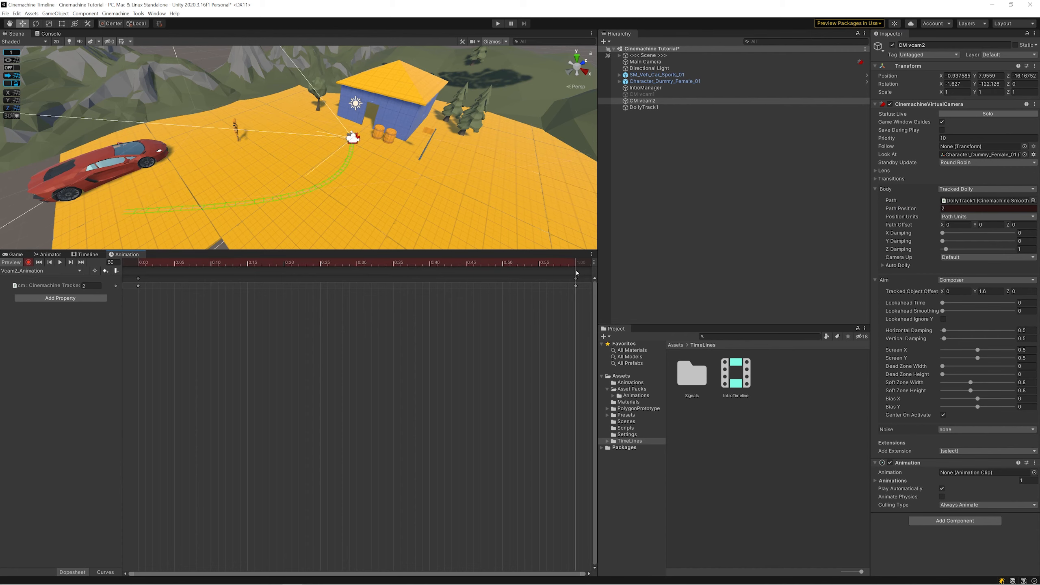
# Move the last Path Position keyframe to 2:00 and preview the camera's travel along the dolly track.
pyautogui.click(139, 263)
pyautogui.moveTo(138, 263); pyautogui.dragTo(394, 263)
pyautogui.scroll(-7, 394, 286)
pyautogui.moveTo(303, 285); pyautogui.dragTo(468, 289)
pyautogui.moveTo(230, 264); pyautogui.dragTo(133, 265)
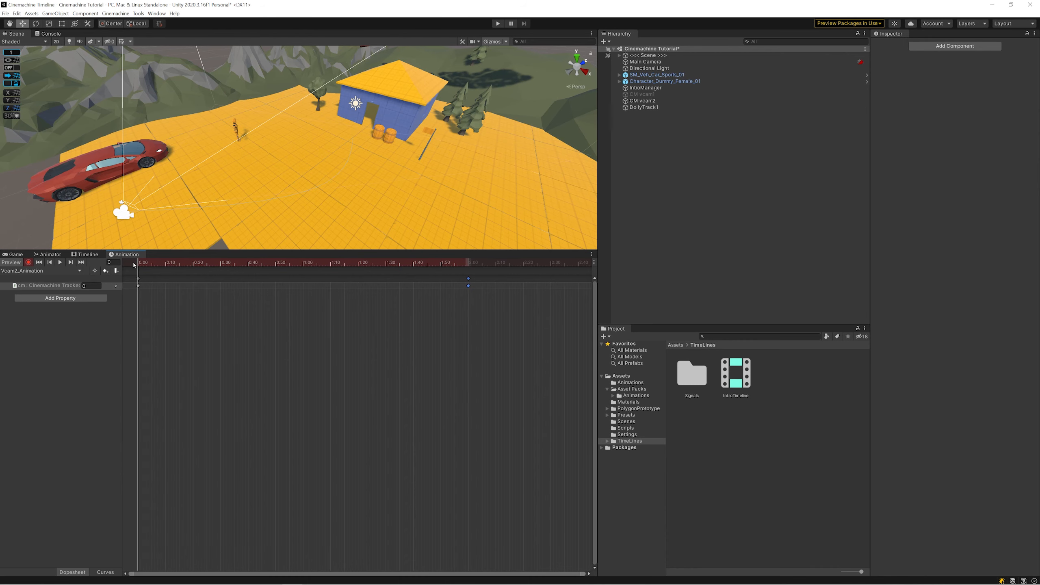
pyautogui.press('space')
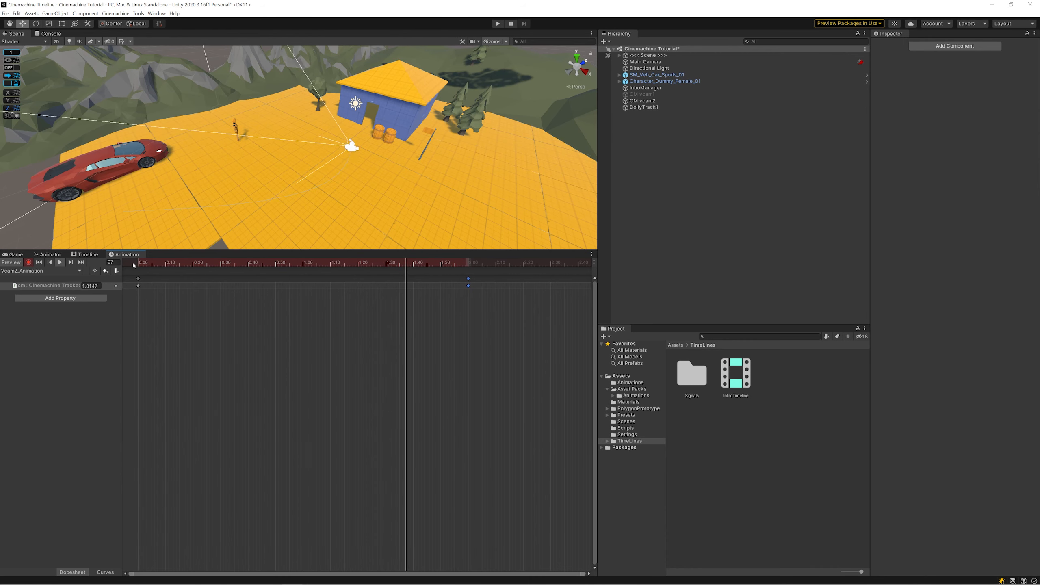
pyautogui.press('space')
# Move the last Path Position keyframe to 3:00 and turn off keyframe recording.
pyautogui.moveTo(468, 285); pyautogui.dragTo(591, 287)
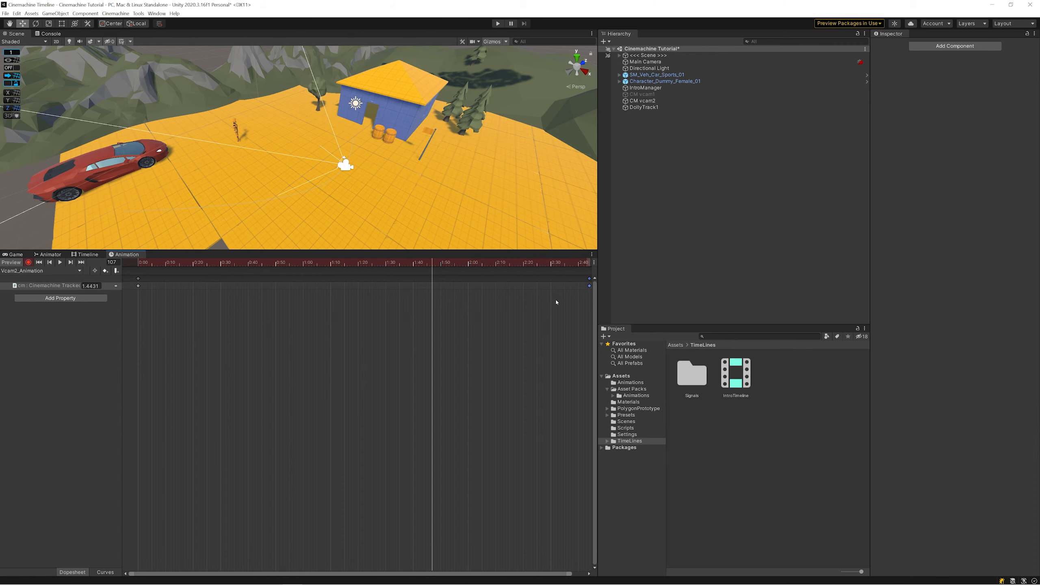
pyautogui.scroll(-3, 555, 303)
pyautogui.moveTo(486, 278); pyautogui.dragTo(515, 283)
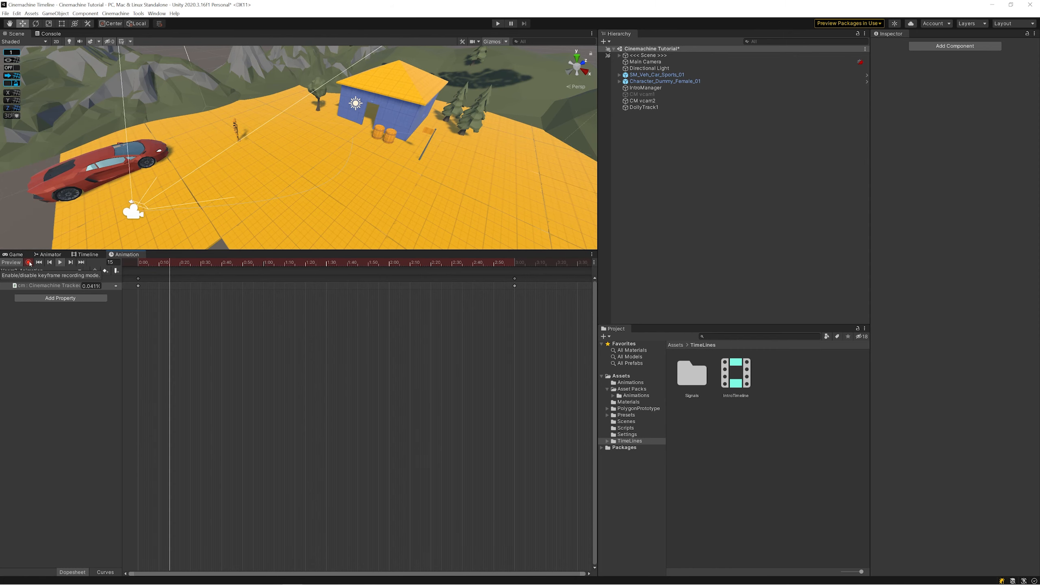
pyautogui.click(28, 262)
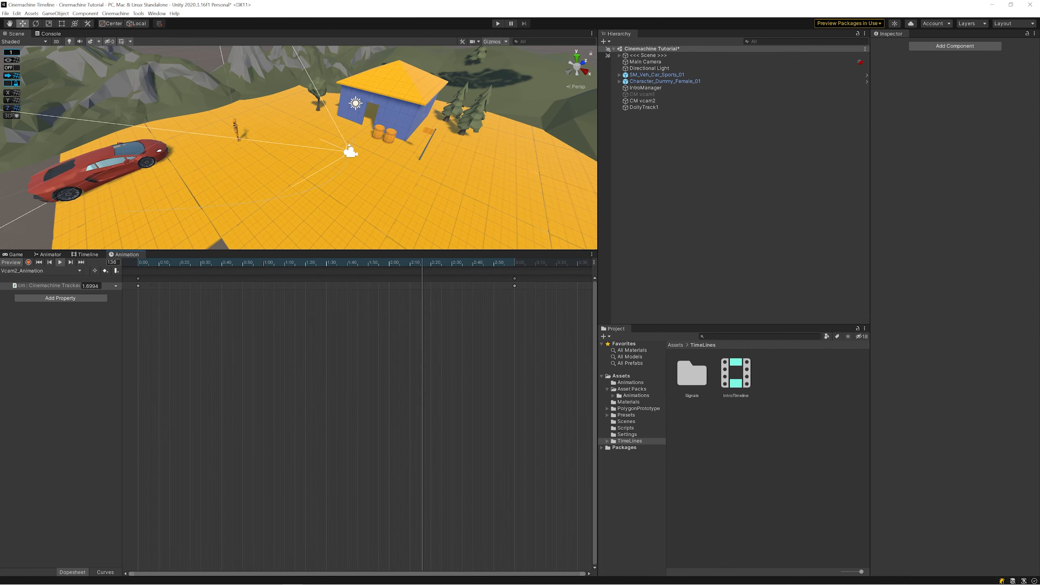
# Assign the Vcam2_Animation clip to CM vcam2's Animation component and play-test the scene.
pyautogui.click(651, 100)
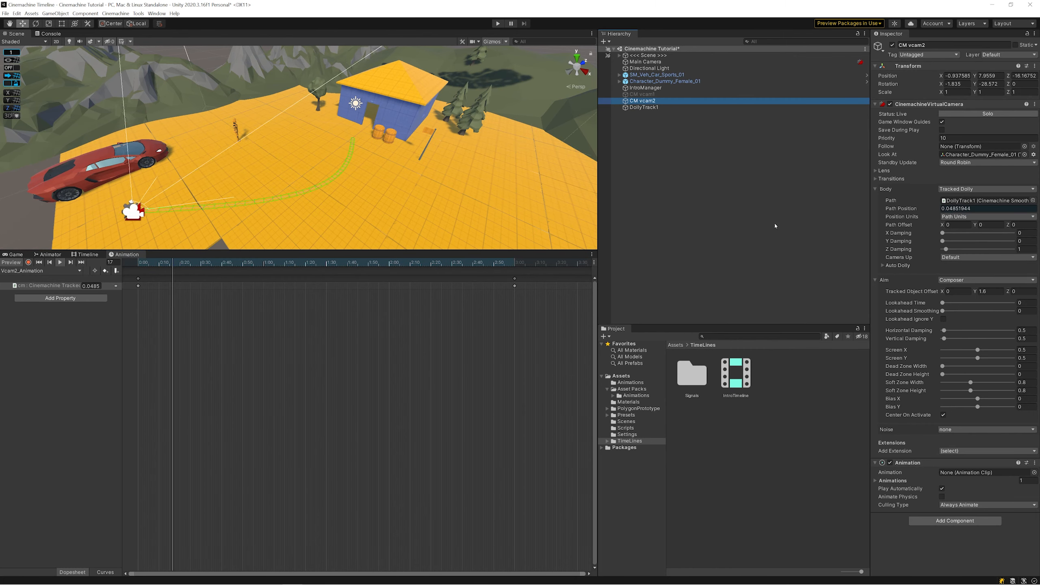
pyautogui.click(631, 383)
pyautogui.moveTo(692, 373); pyautogui.dragTo(1016, 476)
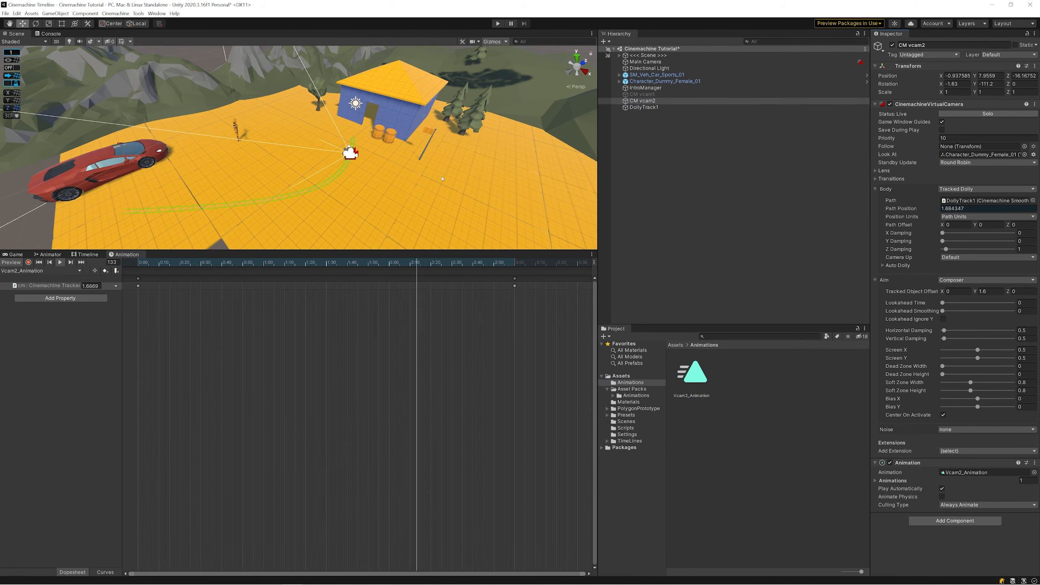
pyautogui.click(498, 23)
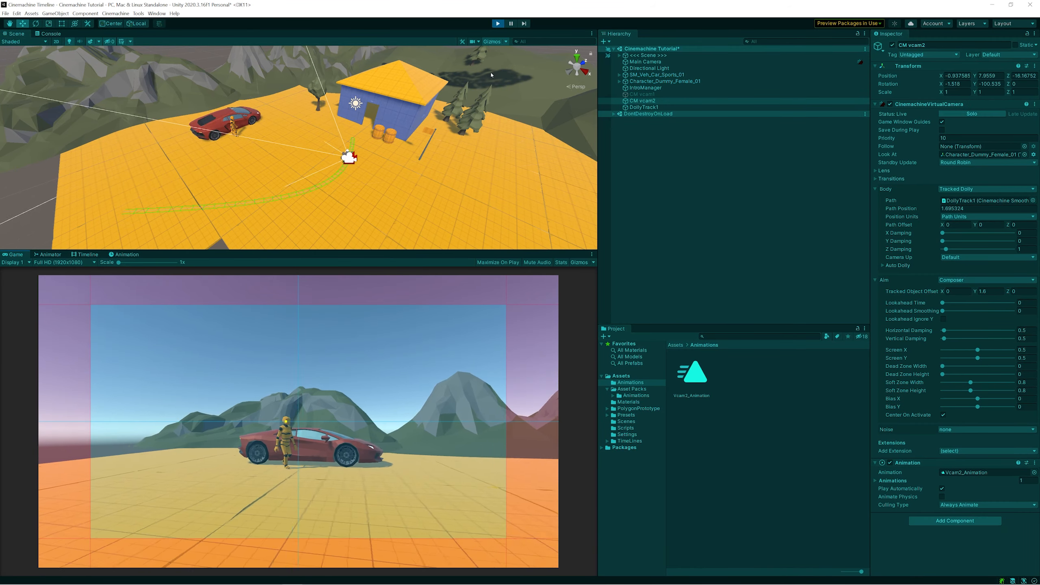
pyautogui.click(497, 23)
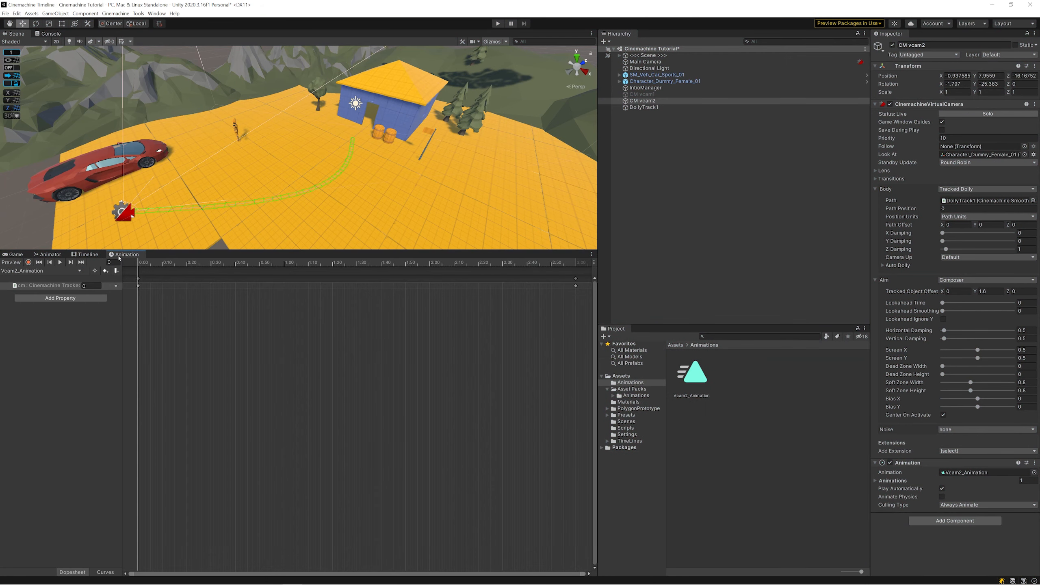
# Shift both Path Position keyframes two seconds to run from 2:00 to 5:00, and play-test the scene.
pyautogui.click(138, 282)
pyautogui.scroll(-12, 138, 283)
pyautogui.moveTo(125, 275); pyautogui.dragTo(575, 280)
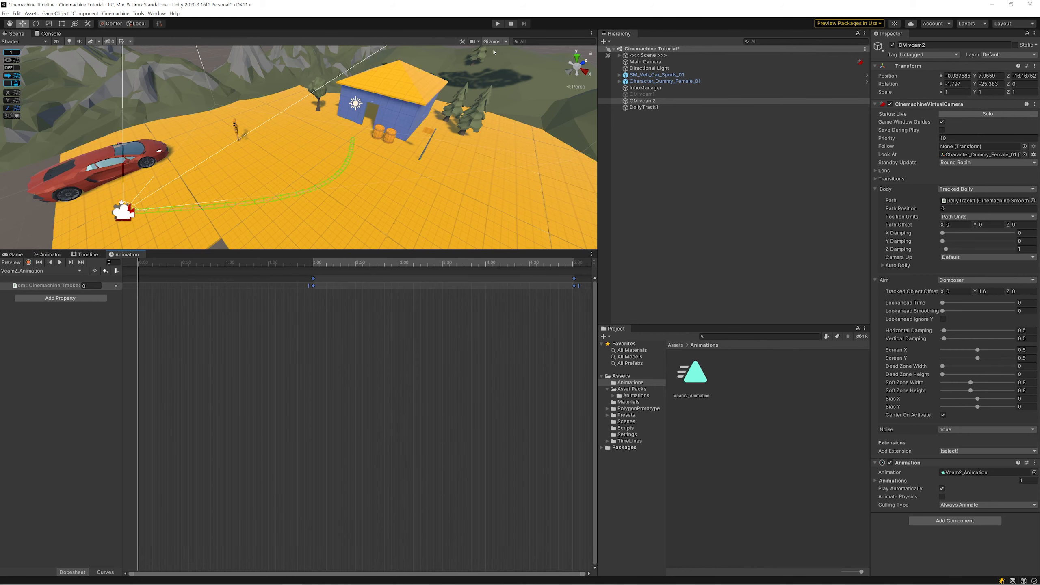
pyautogui.click(498, 23)
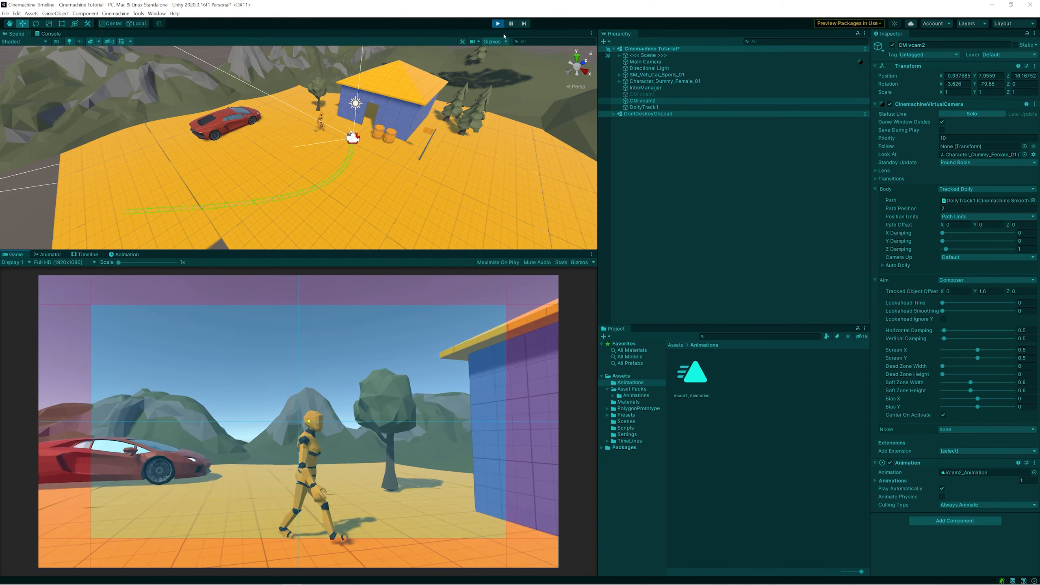
pyautogui.click(498, 23)
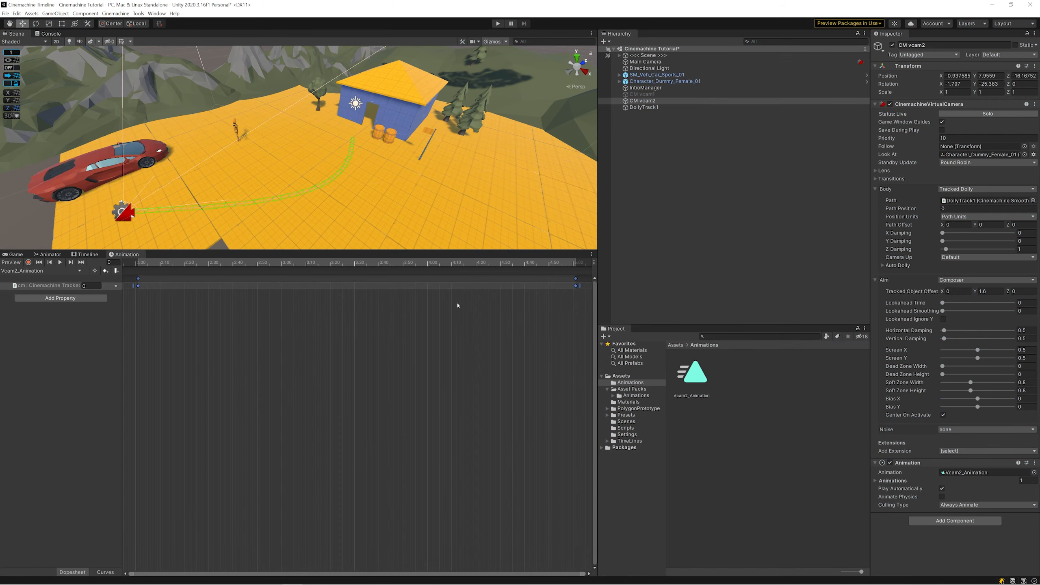
# Move only the last Path Position keyframe to 7:00 and play-test the slower dolly movement.
pyautogui.scroll(-5, 458, 305)
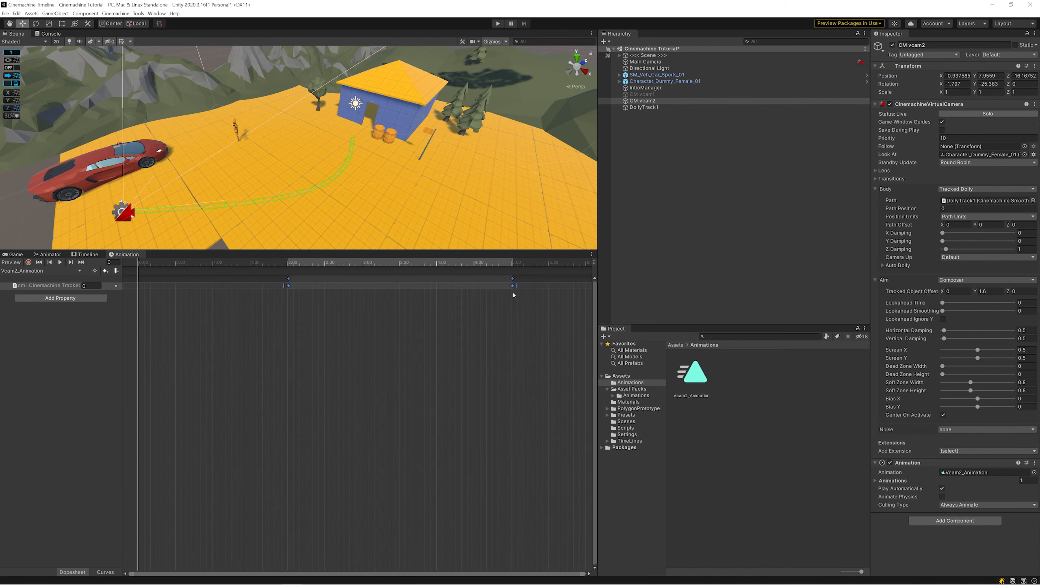
pyautogui.moveTo(507, 272); pyautogui.dragTo(562, 282)
pyautogui.click(500, 283)
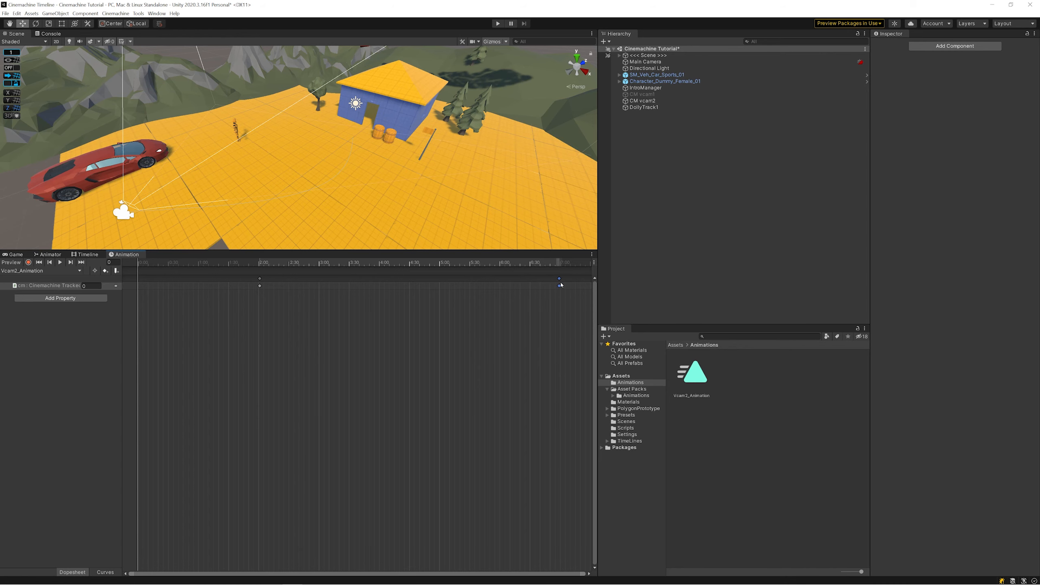
pyautogui.click(498, 23)
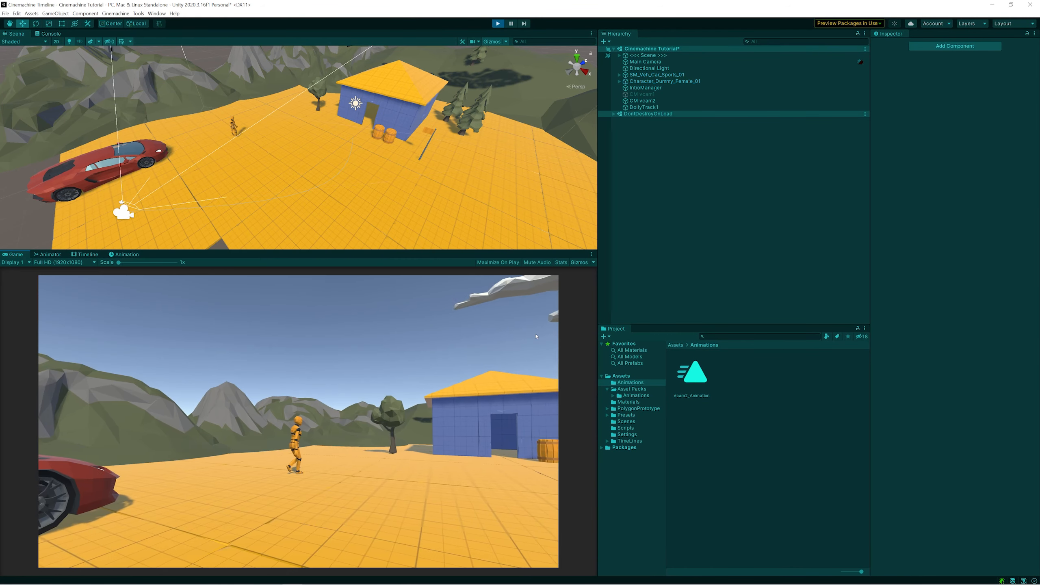
pyautogui.click(498, 23)
# Extend the last Path Position keyframe to 8:00 and play-test the scene again.
pyautogui.keyDown('alt'); pyautogui.scroll(-8, 556, 285); pyautogui.keyUp('alt')
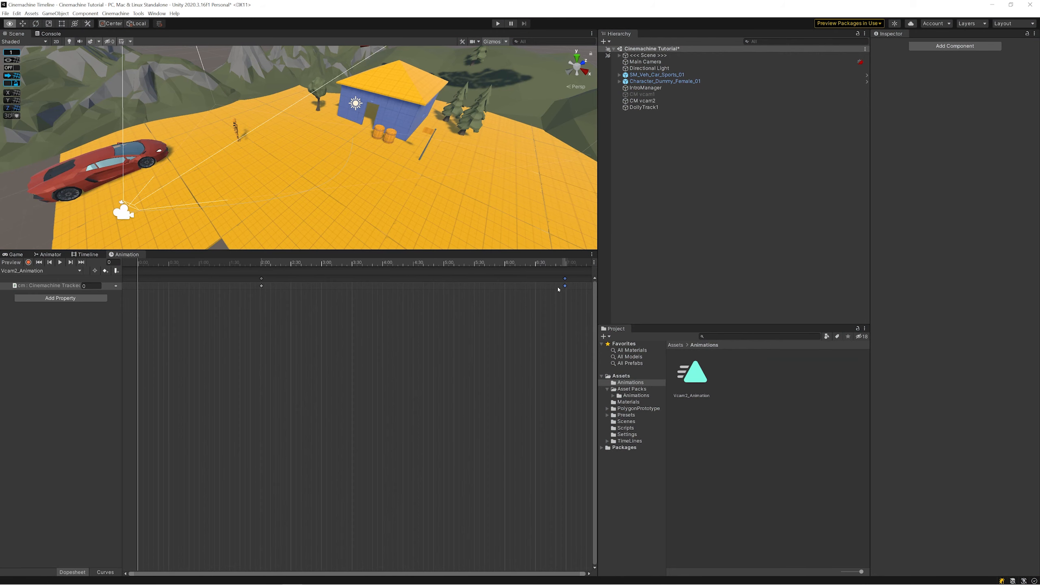
pyautogui.moveTo(512, 271); pyautogui.dragTo(571, 280)
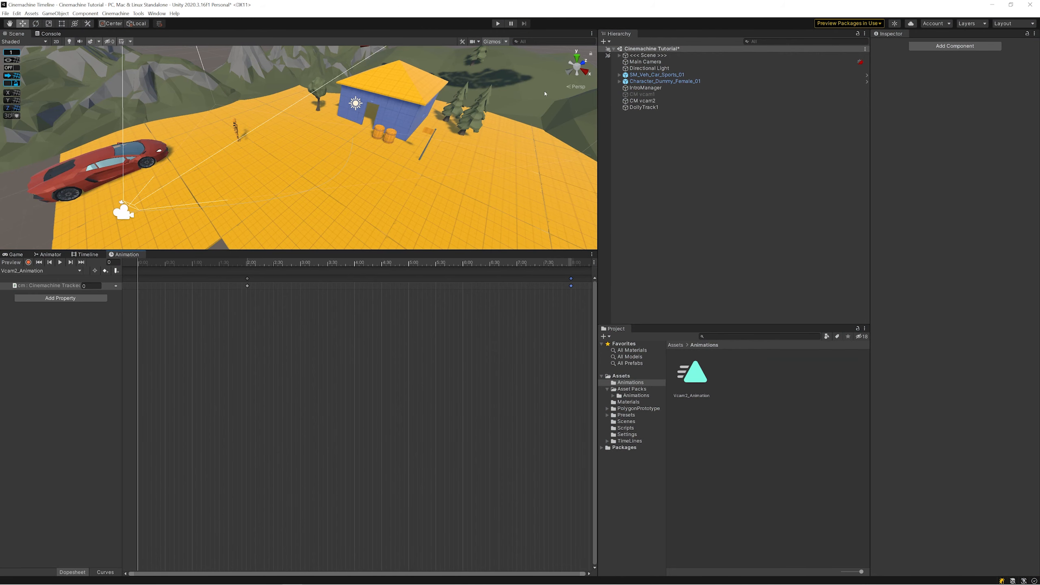
pyautogui.click(498, 23)
pyautogui.click(498, 23)
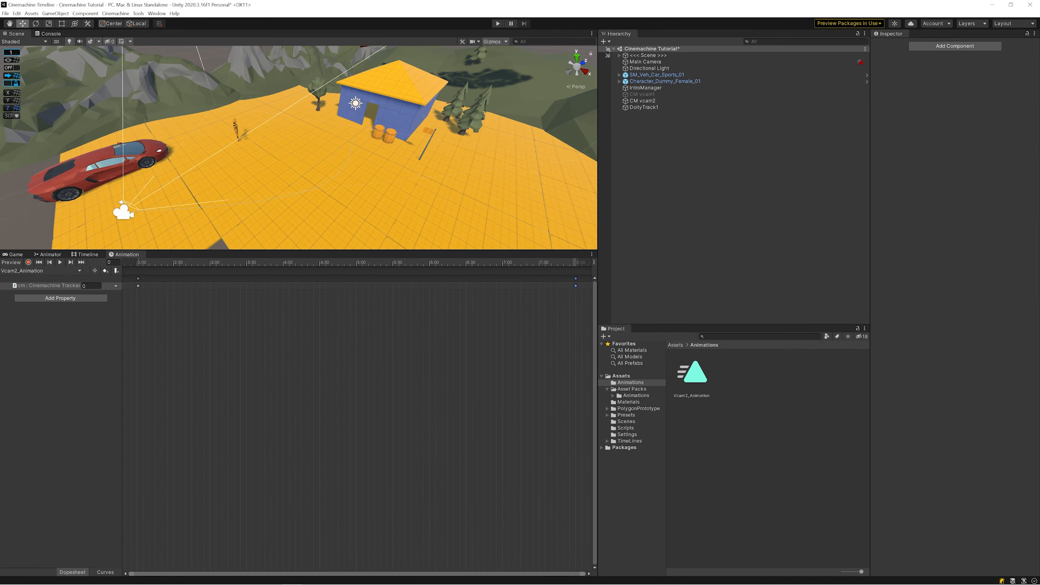
# Enable the Looped option on DollyTrack1's CinemachineSmoothPath, keeping its Resolution at 20.
pyautogui.click(643, 107)
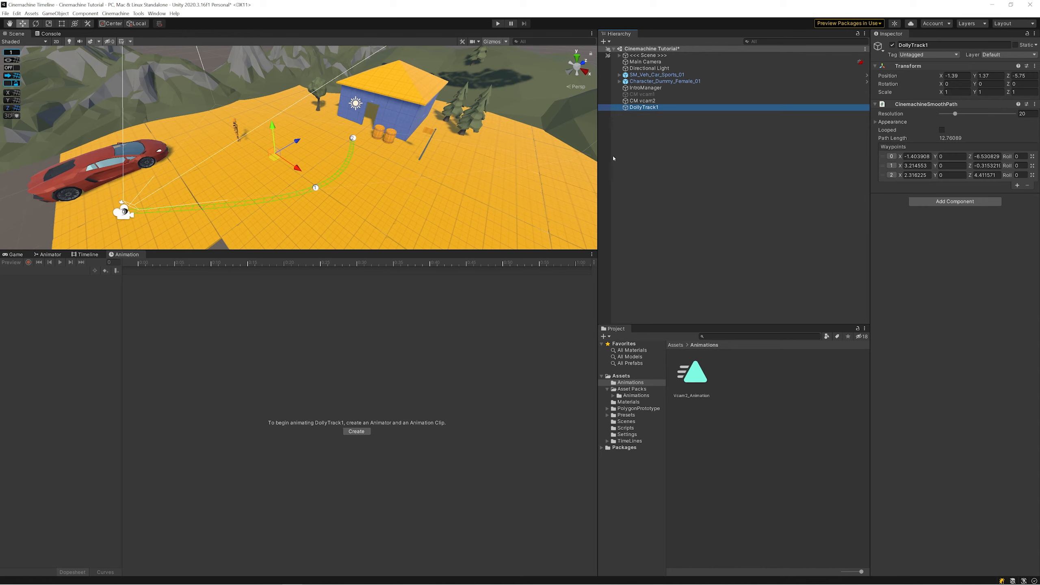
pyautogui.moveTo(326, 255); pyautogui.dragTo(342, 330)
pyautogui.moveTo(357, 296); pyautogui.dragTo(384, 216, button='middle')
pyautogui.scroll(-3, 502, 211)
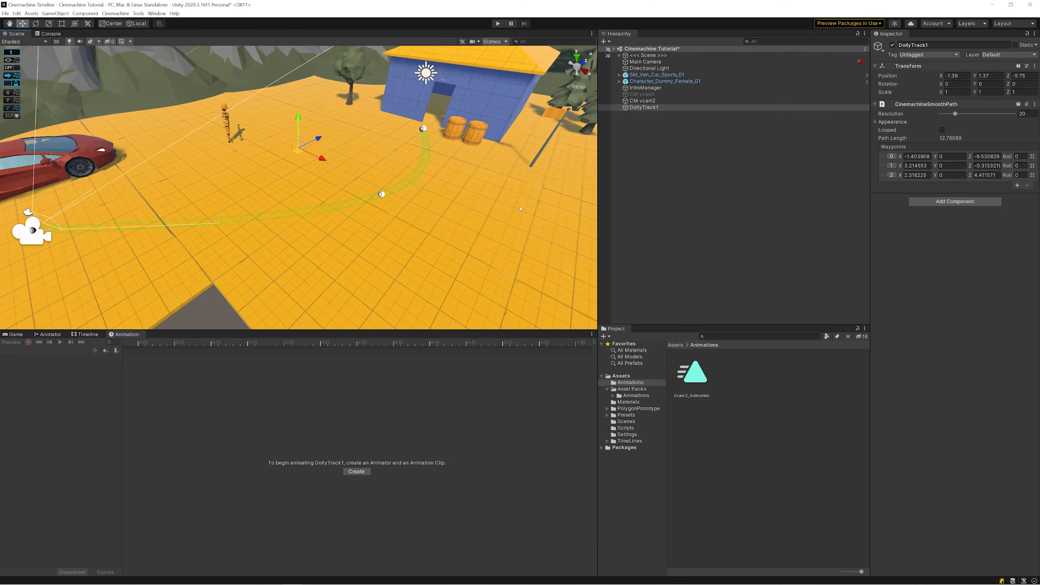
pyautogui.moveTo(955, 116)
pyautogui.mouseDown()
pyautogui.moveTo(996, 115)
pyautogui.moveTo(955, 115)
pyautogui.mouseUp()
pyautogui.click(942, 131)
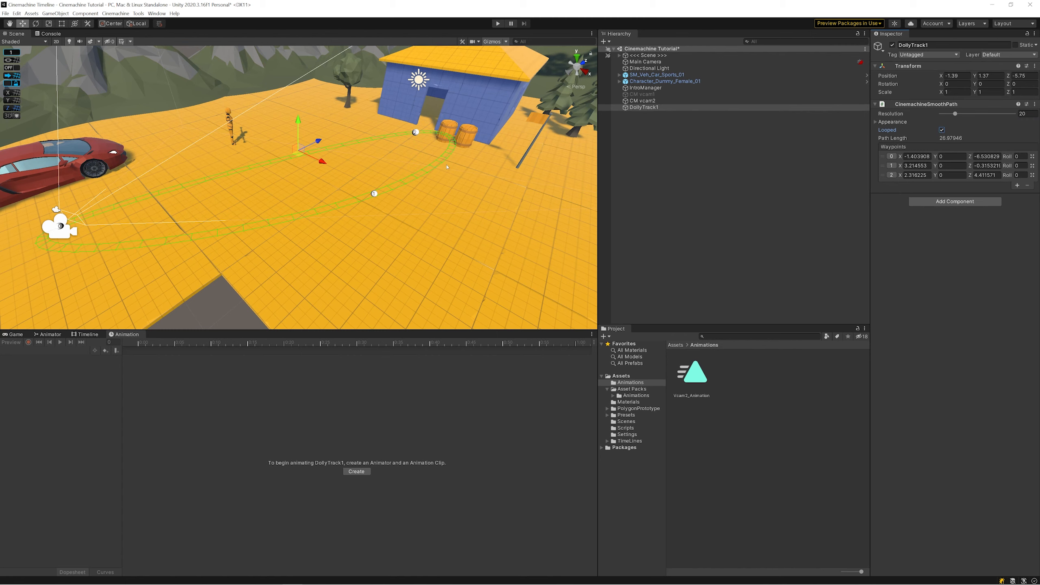